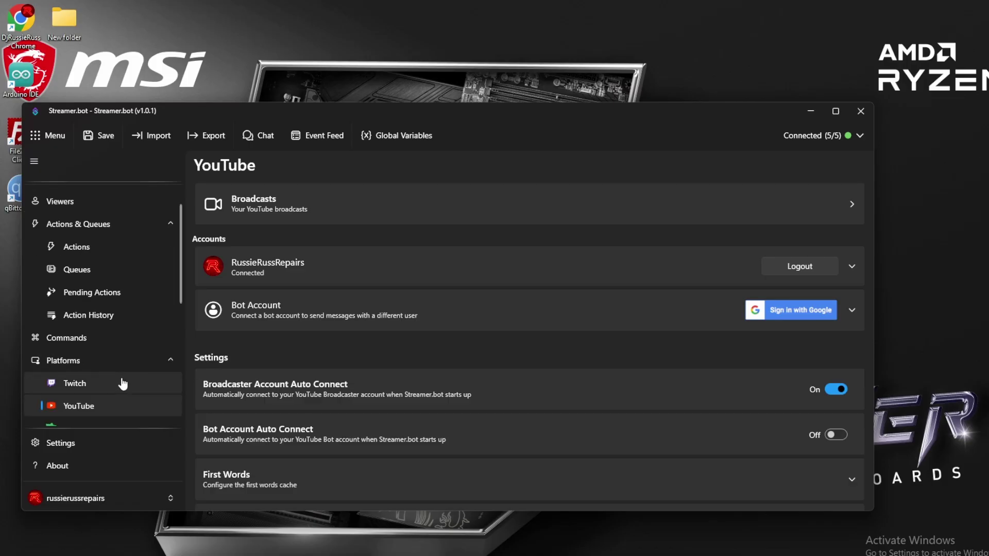
# Check the OBS Studio connection under Stream Apps and view the list of all connected services
pyautogui.scroll(-5, 122, 381)
pyautogui.click(126, 378)
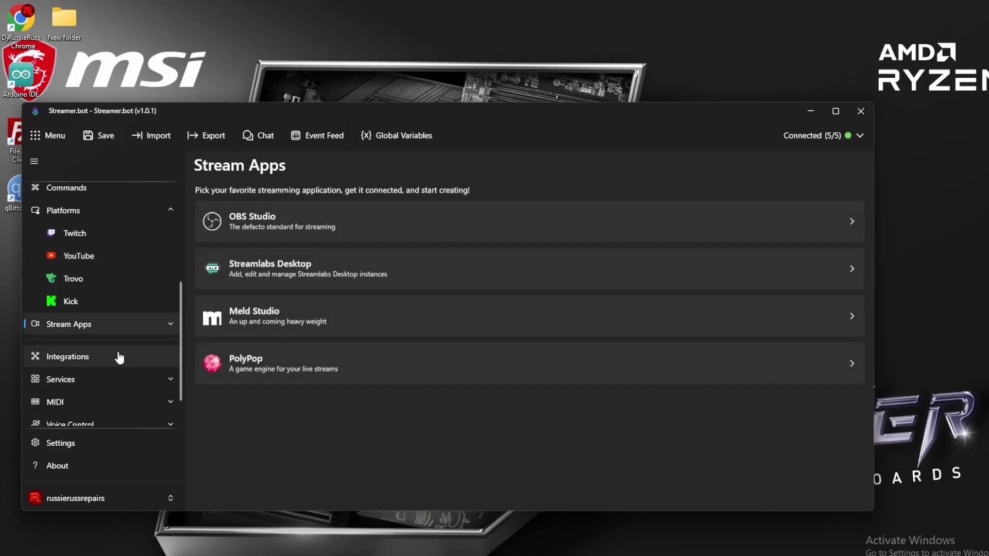
pyautogui.click(122, 324)
pyautogui.click(111, 348)
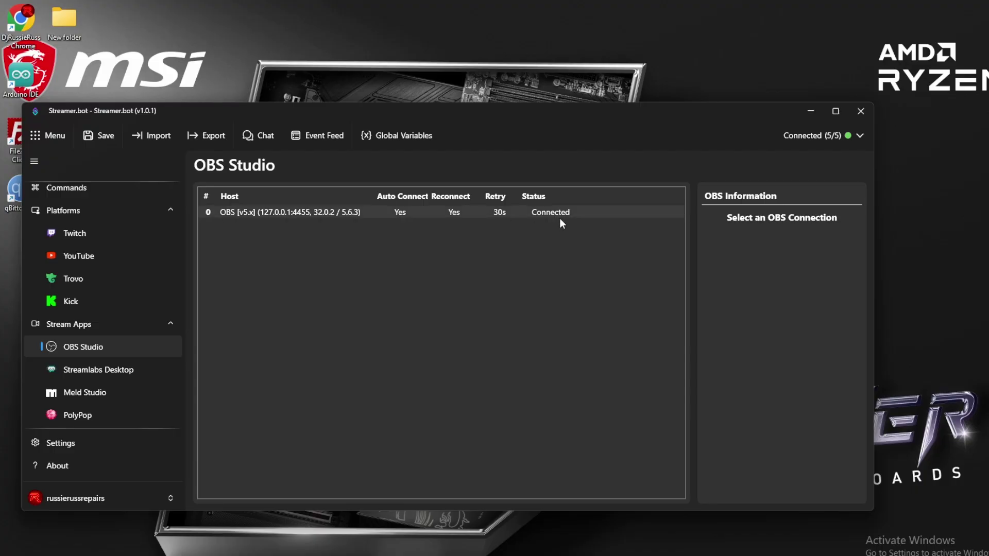
pyautogui.click(860, 137)
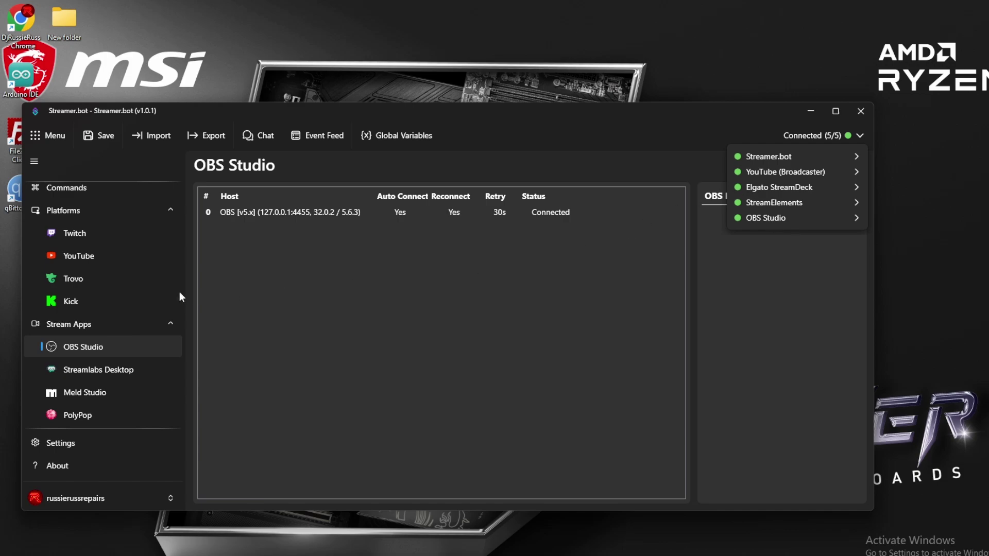
# Switch to the YouTube live stream in the browser and screen-record the video player area while the video plays
pyautogui.hotkey('alt', 'Tab')
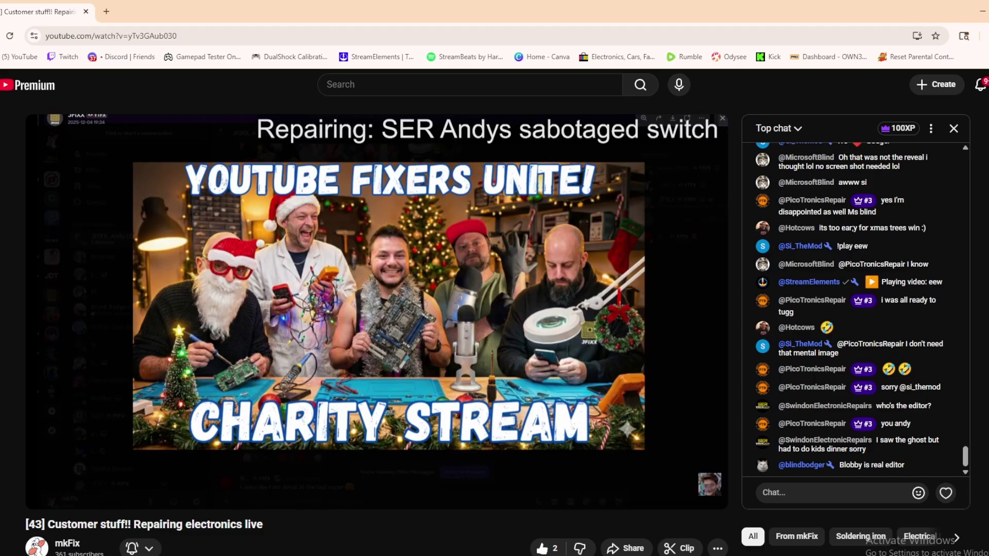
pyautogui.press('super+shift+r')
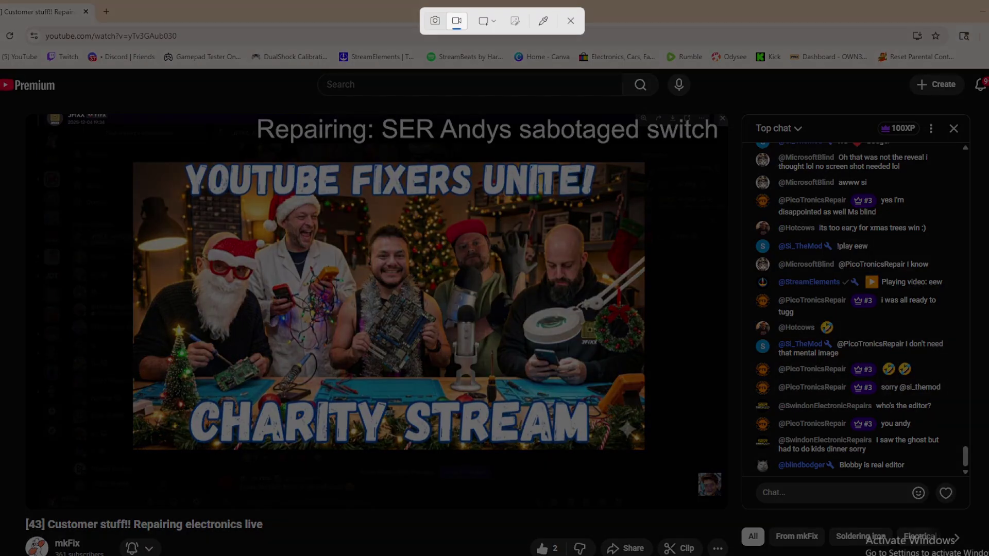
pyautogui.moveTo(29, 111); pyautogui.dragTo(730, 497)
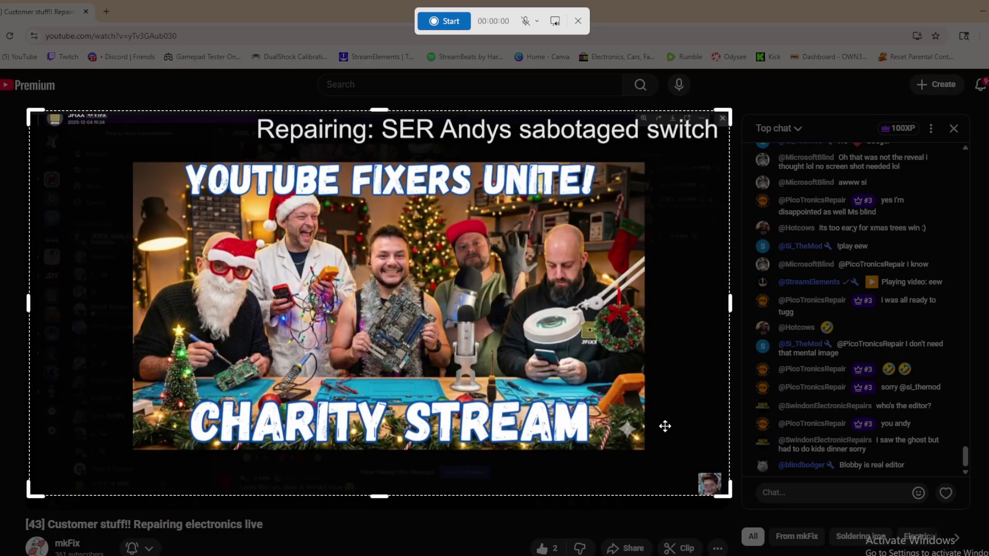
pyautogui.click(453, 22)
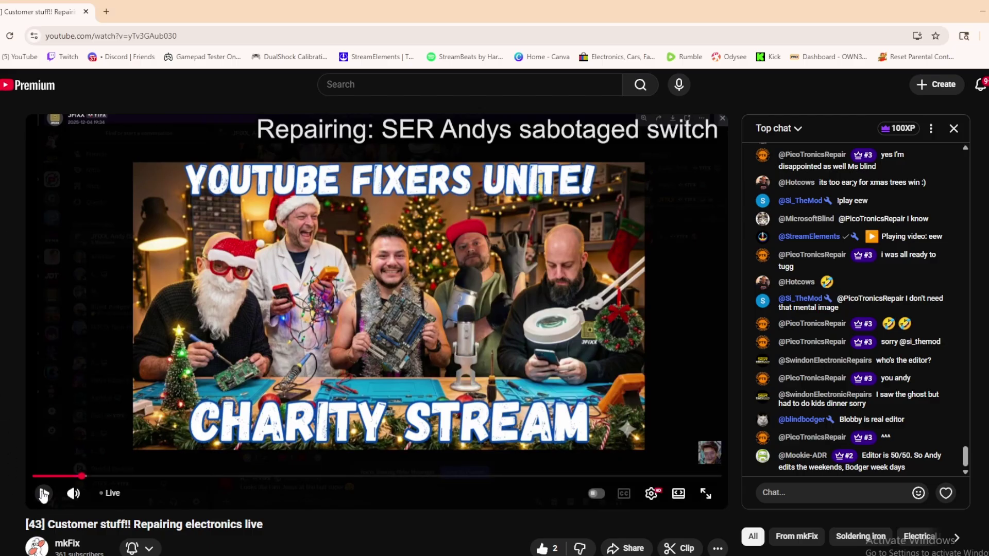
pyautogui.click(44, 496)
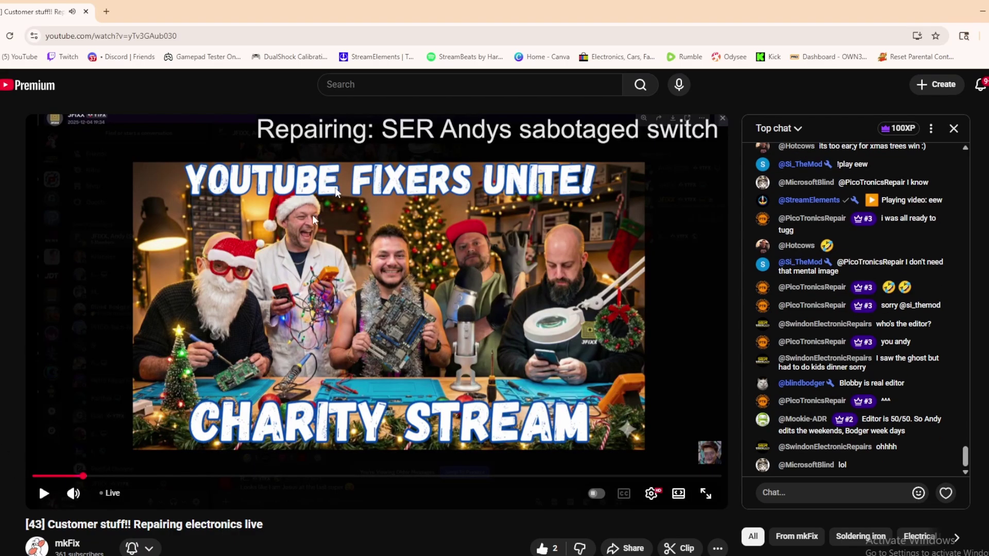
pyautogui.click(467, 21)
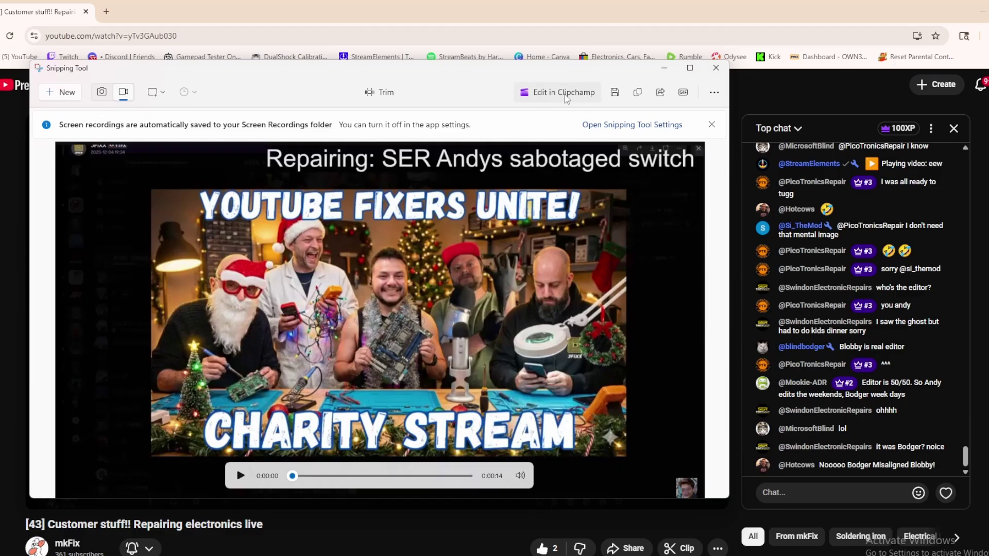
# Open the recording in Clipchamp, trim its start at 0:02.66 and close the gap before the clip
pyautogui.click(567, 98)
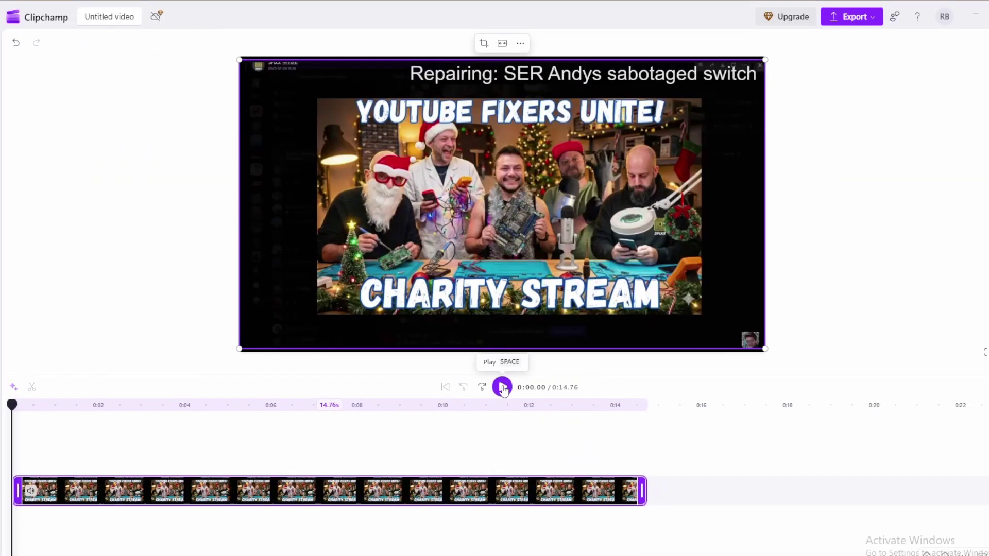
pyautogui.click(502, 388)
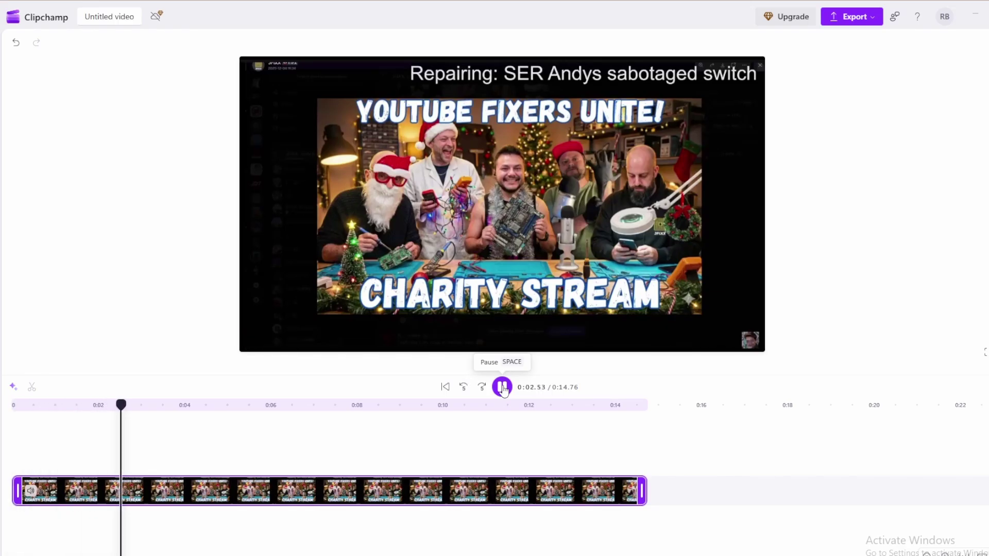
pyautogui.click(503, 388)
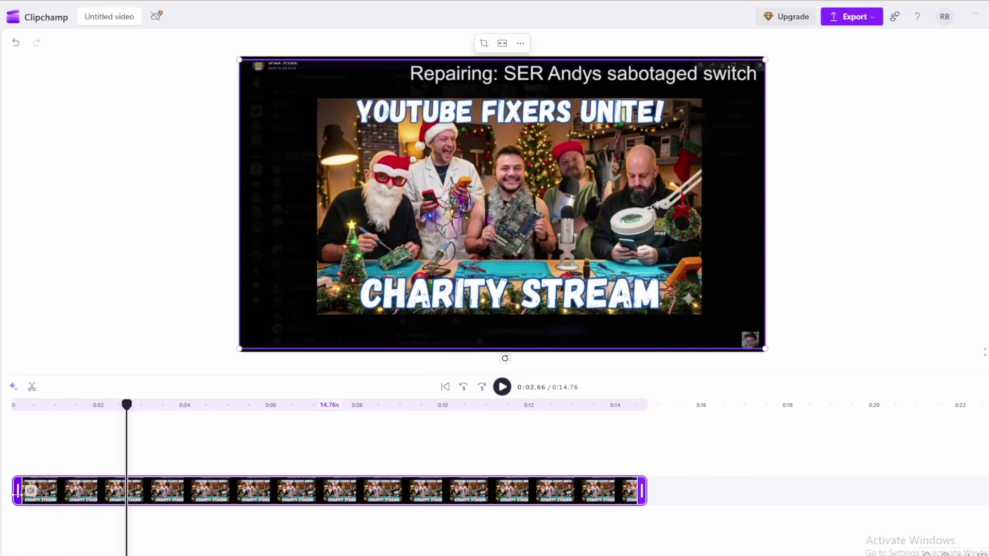
pyautogui.moveTo(17, 491); pyautogui.dragTo(127, 500)
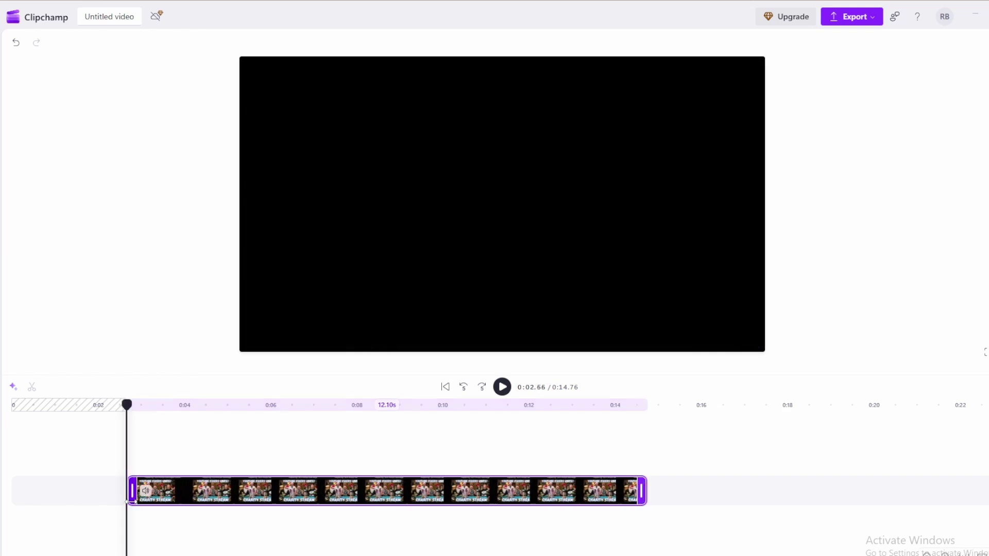
pyautogui.click(68, 491)
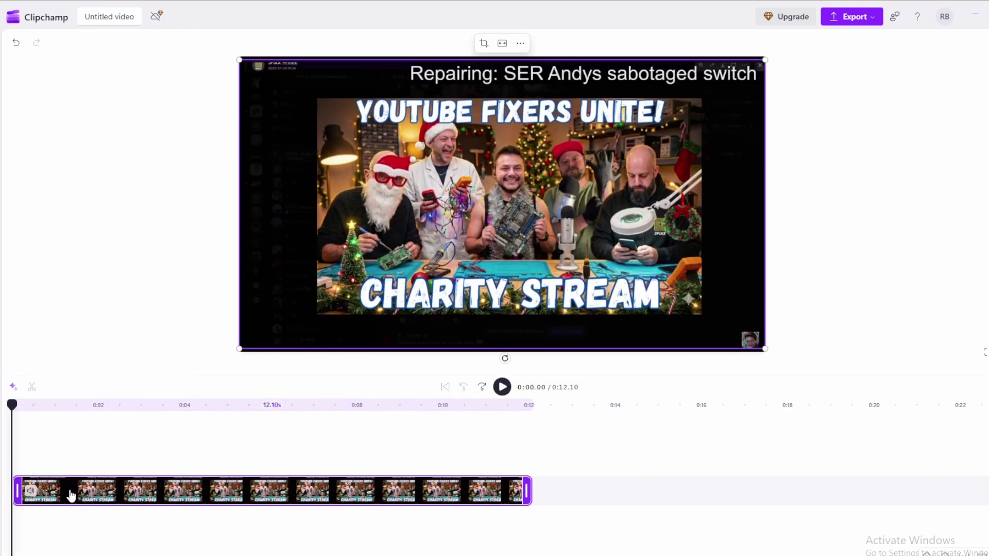
# Play the trimmed clip to find its ending and trim the end at 0:09.80
pyautogui.click(502, 386)
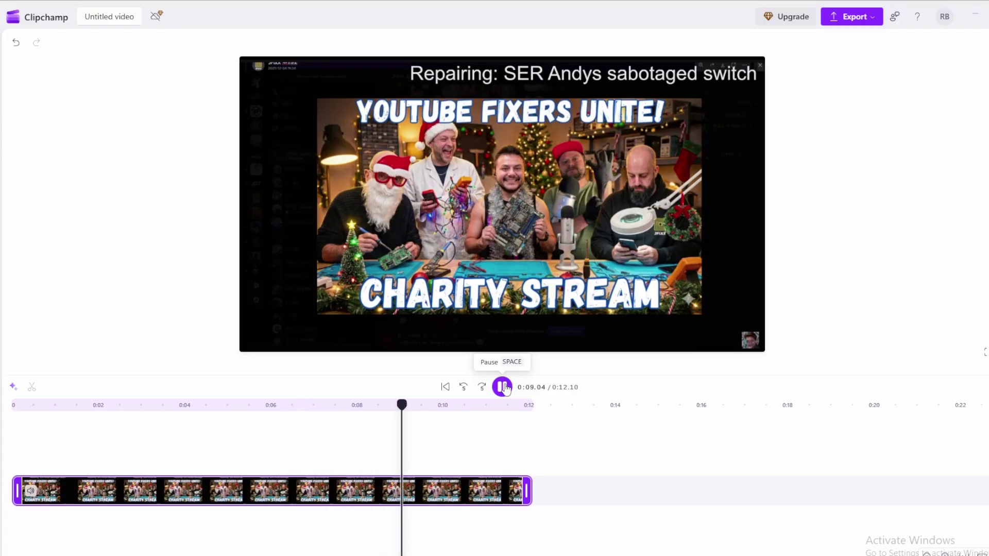
pyautogui.click(503, 387)
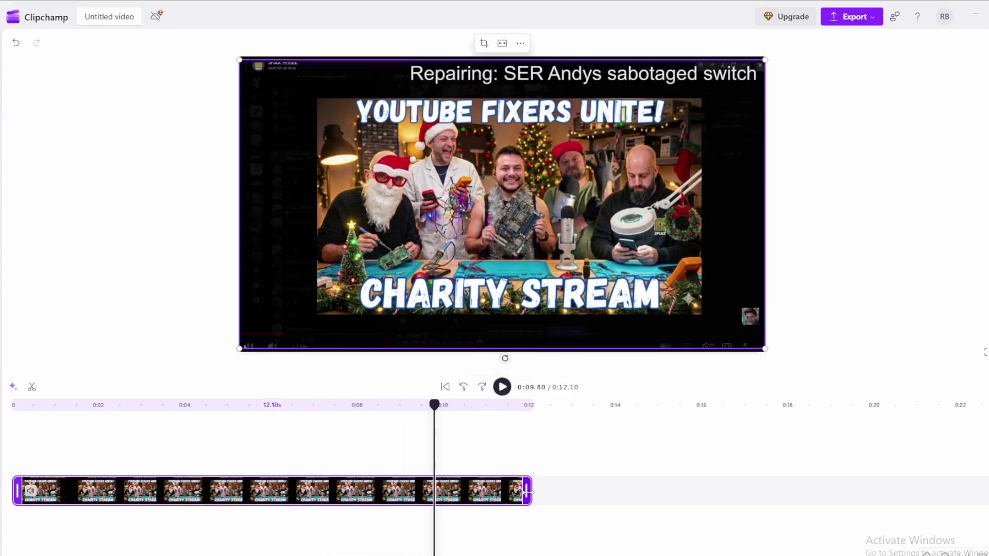
pyautogui.moveTo(526, 494); pyautogui.dragTo(433, 494)
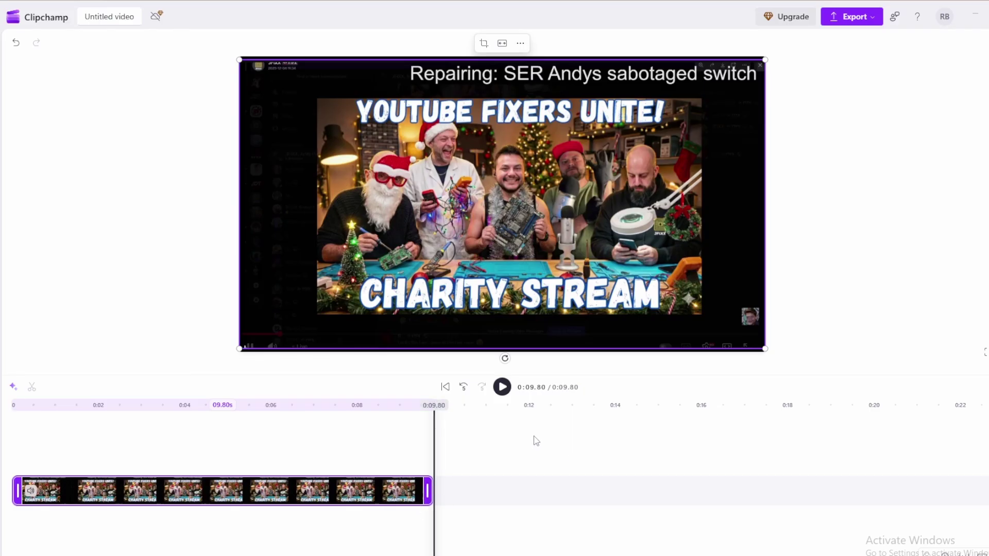
# Export the video at 1080p and choose the Commands folder on 16TB Storage (F:) as the save location
pyautogui.click(848, 19)
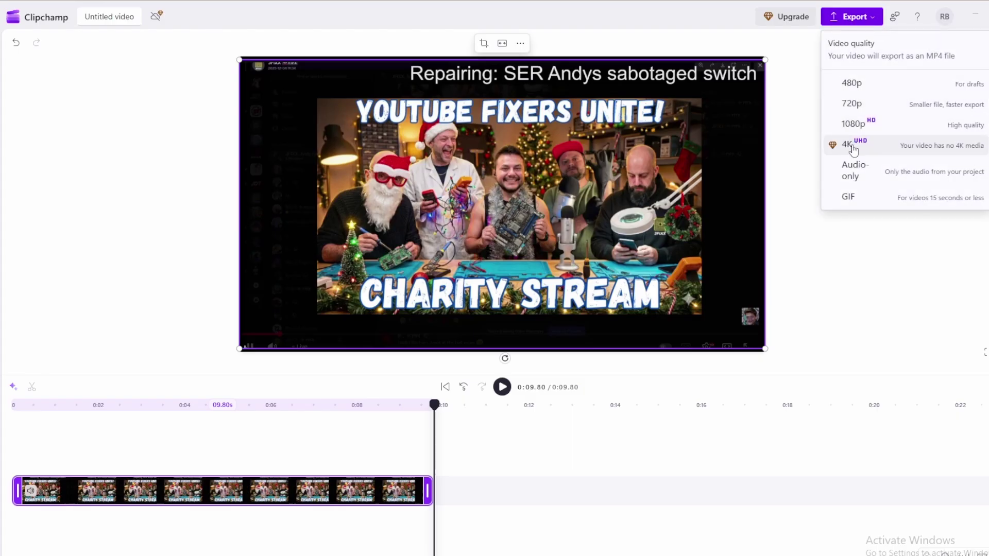
pyautogui.click(850, 126)
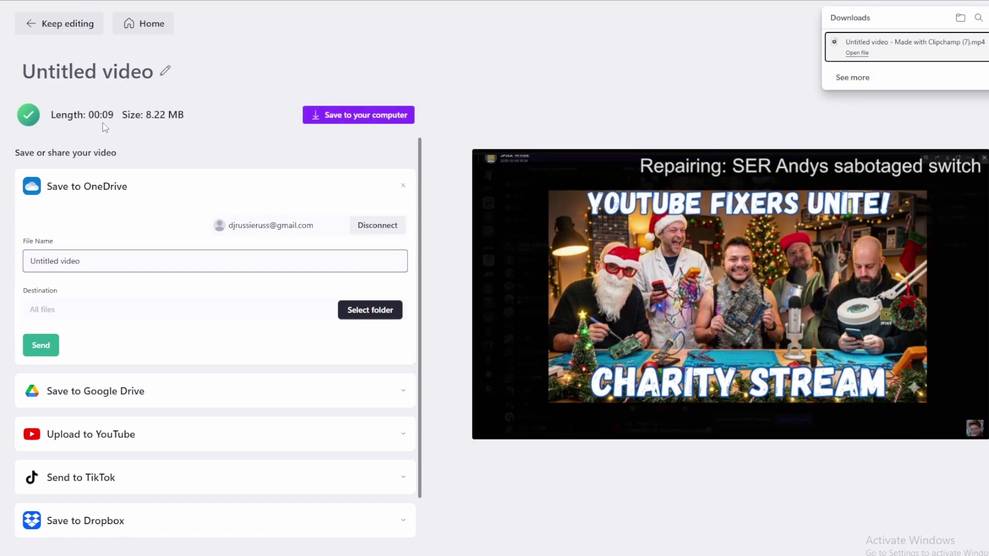
pyautogui.click(367, 120)
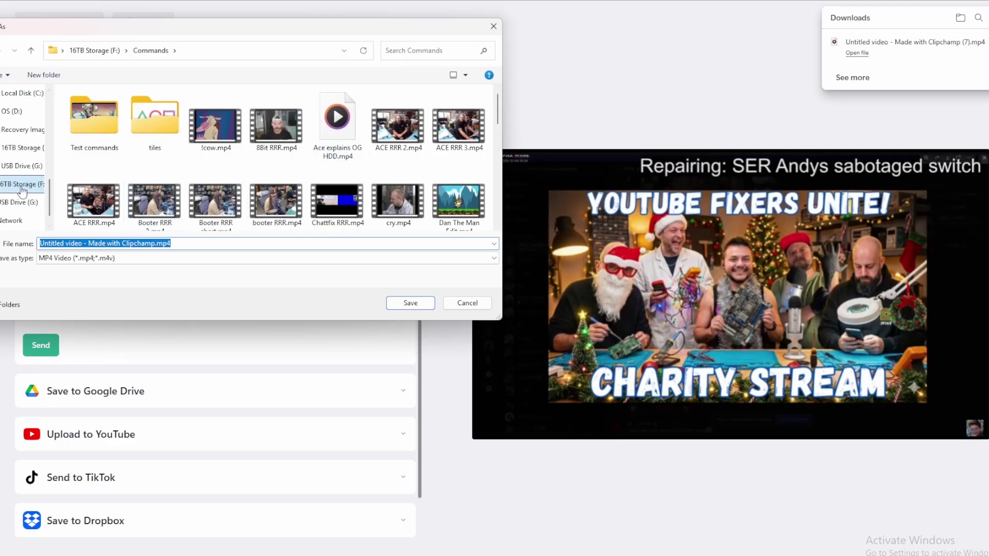
pyautogui.click(14, 191)
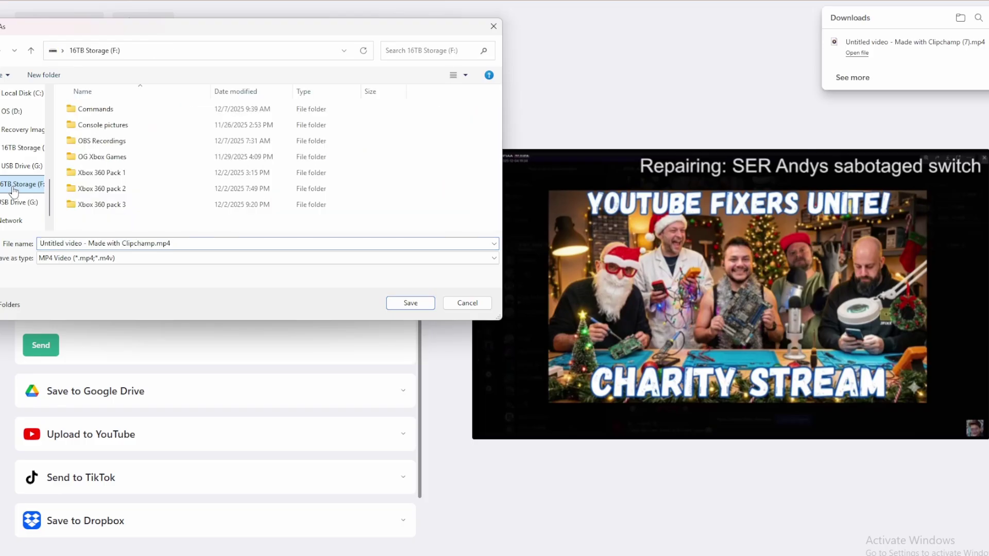
pyautogui.click(98, 111)
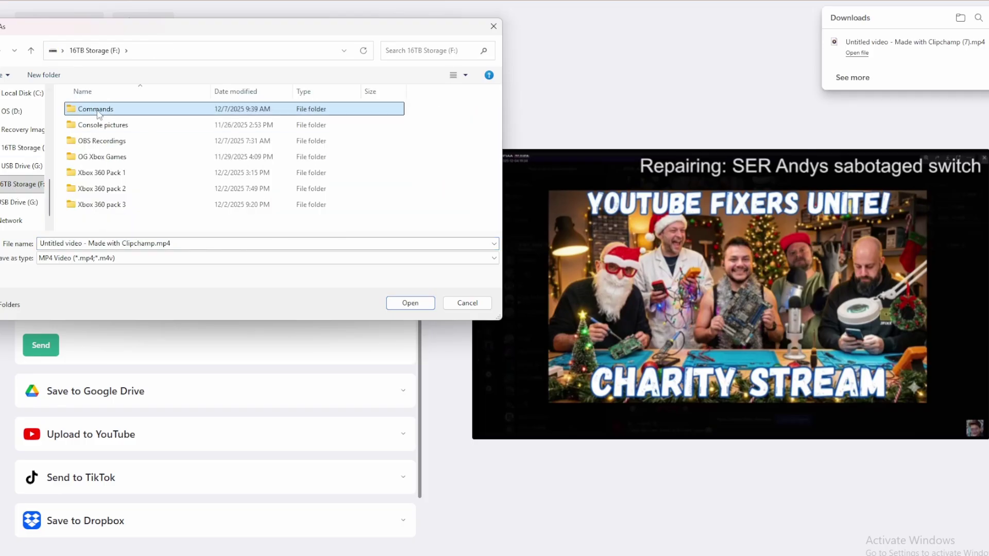
pyautogui.click(418, 306)
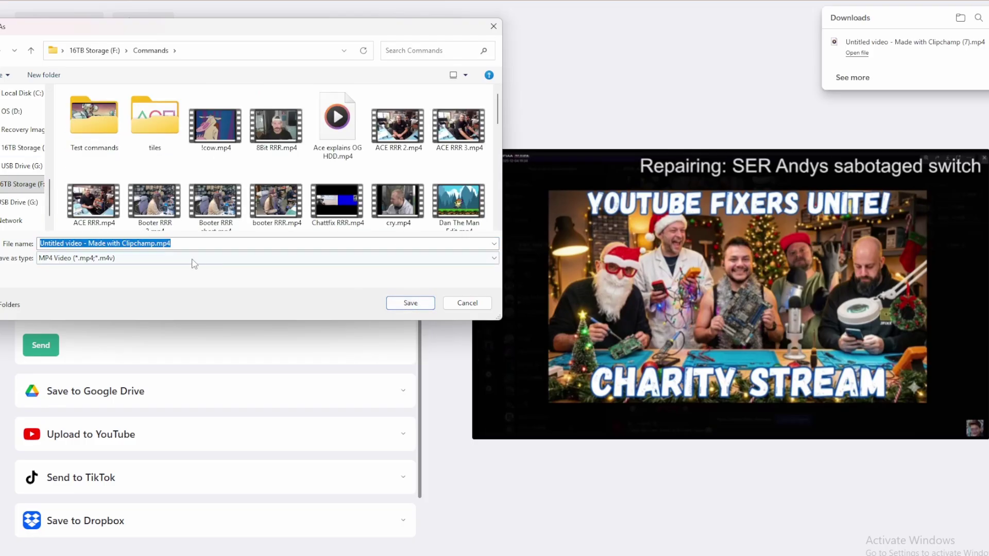
# Save the exported video as "dec 21.mp4" and close the Snipping Tool window
pyautogui.click(155, 244)
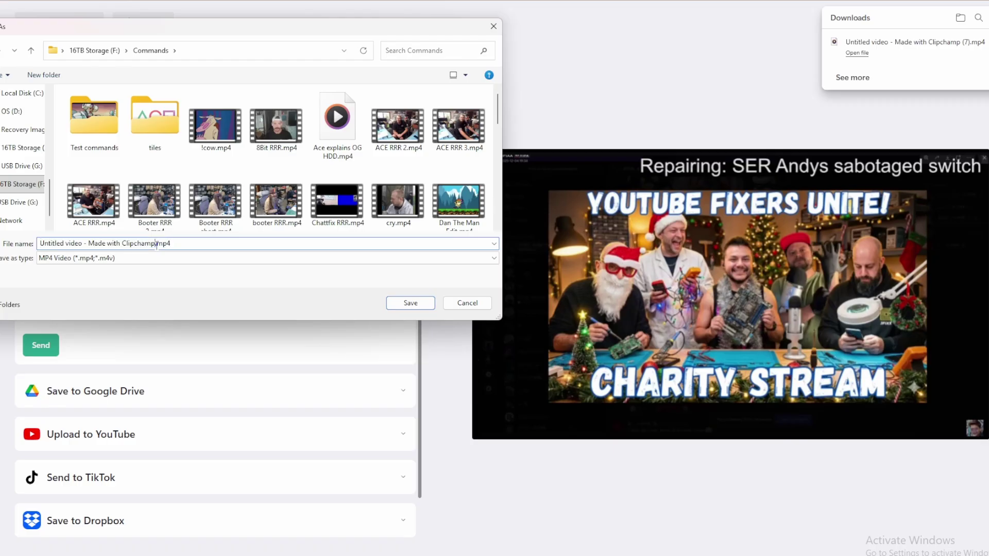
pyautogui.moveTo(155, 243); pyautogui.dragTo(31, 250)
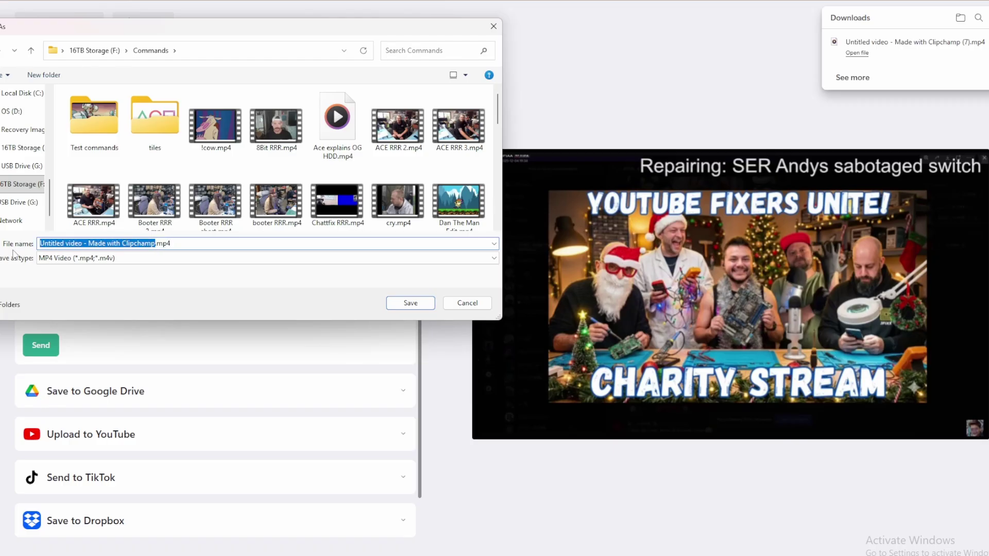
pyautogui.write('dec 21')
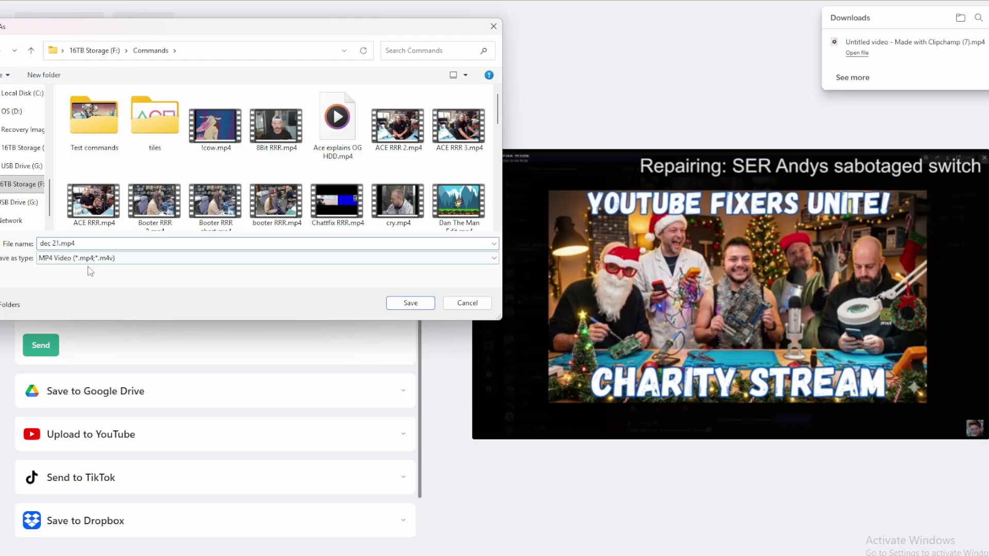
pyautogui.click(412, 304)
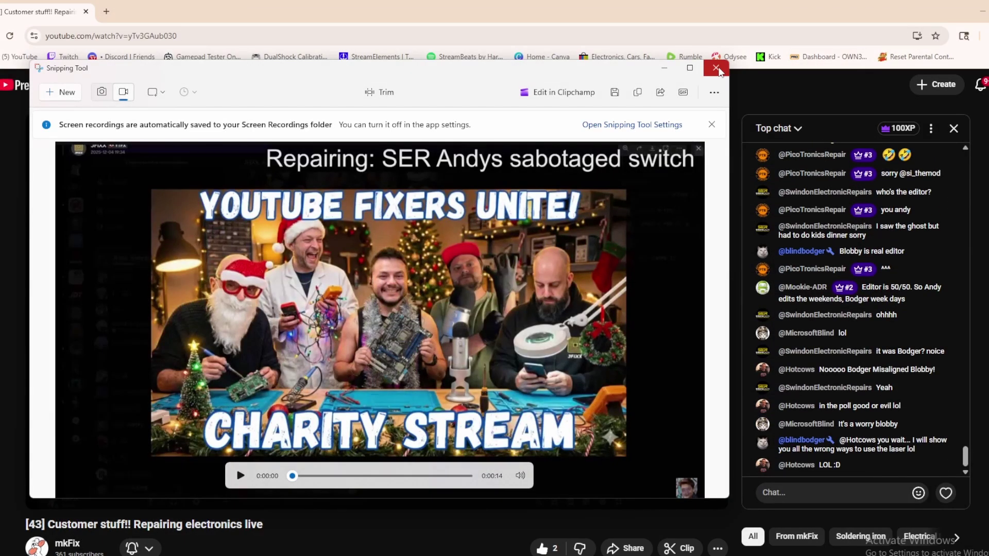
pyautogui.click(716, 69)
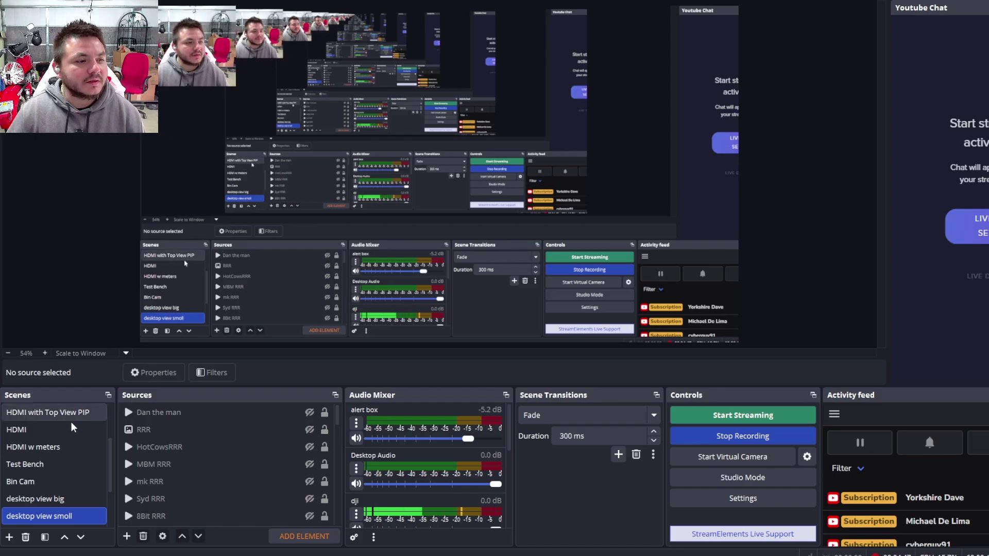
# Switch to OBS Studio and add a new Media Source named "dec21" to the "desktop view smoll" scene
pyautogui.scroll(2, 60, 435)
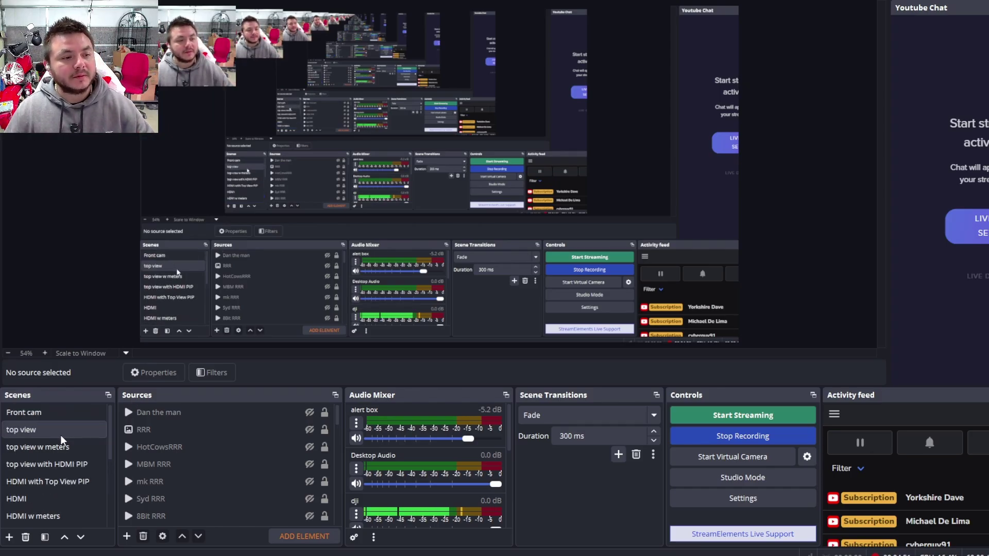
pyautogui.scroll(-3, 61, 435)
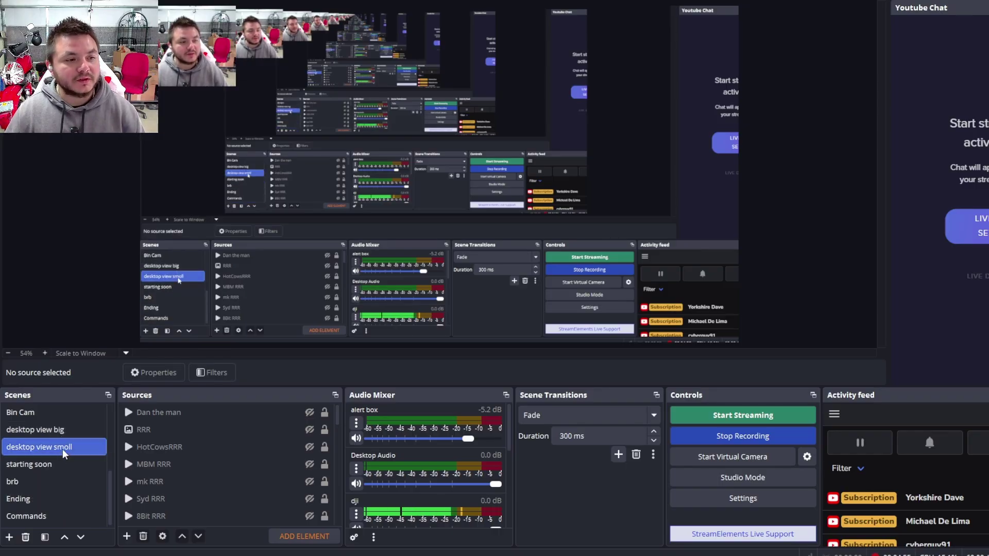
pyautogui.click(126, 537)
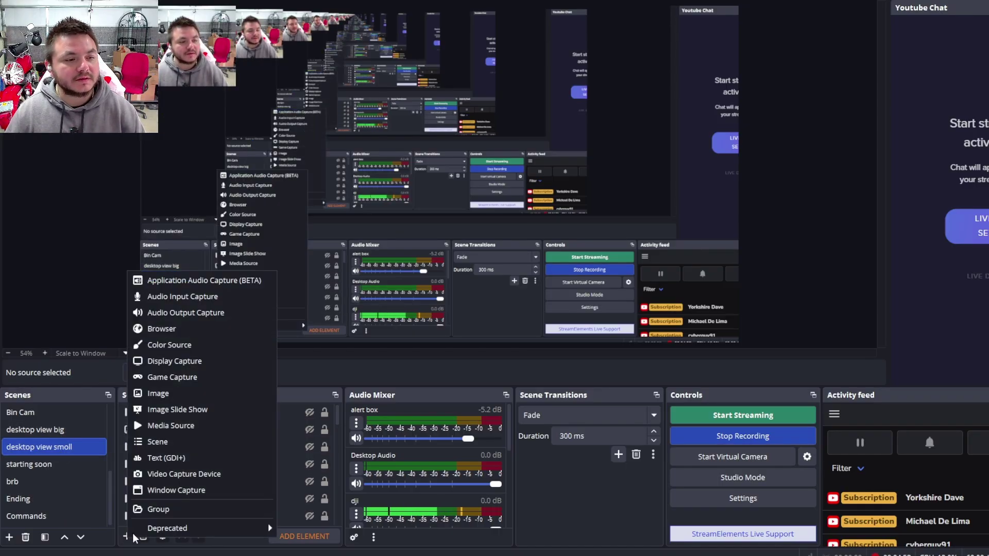
pyautogui.click(170, 426)
pyautogui.write('d')
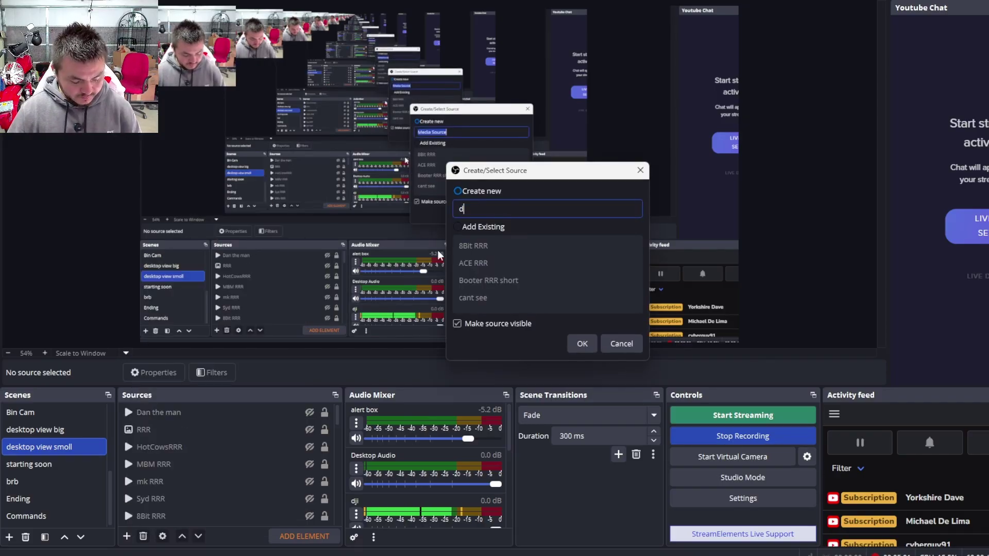
pyautogui.write('ec21')
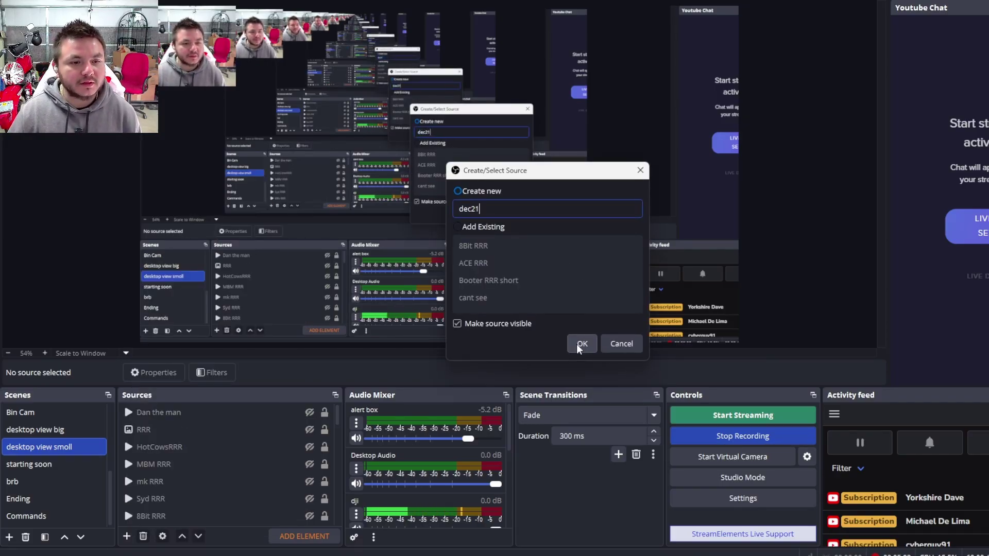
pyautogui.click(580, 344)
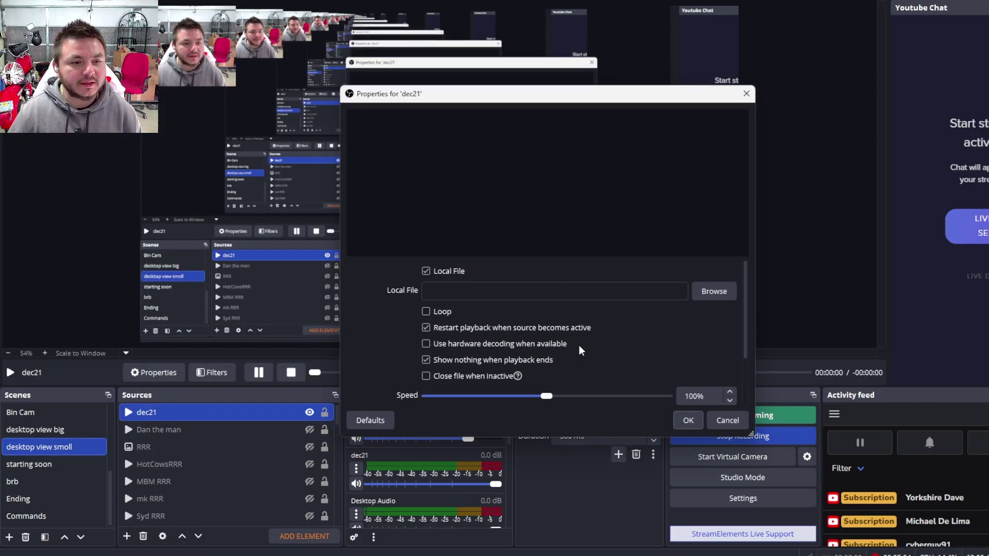
# Load "dec 21.mp4" from the Commands folder as the local file of the dec21 media source
pyautogui.click(714, 291)
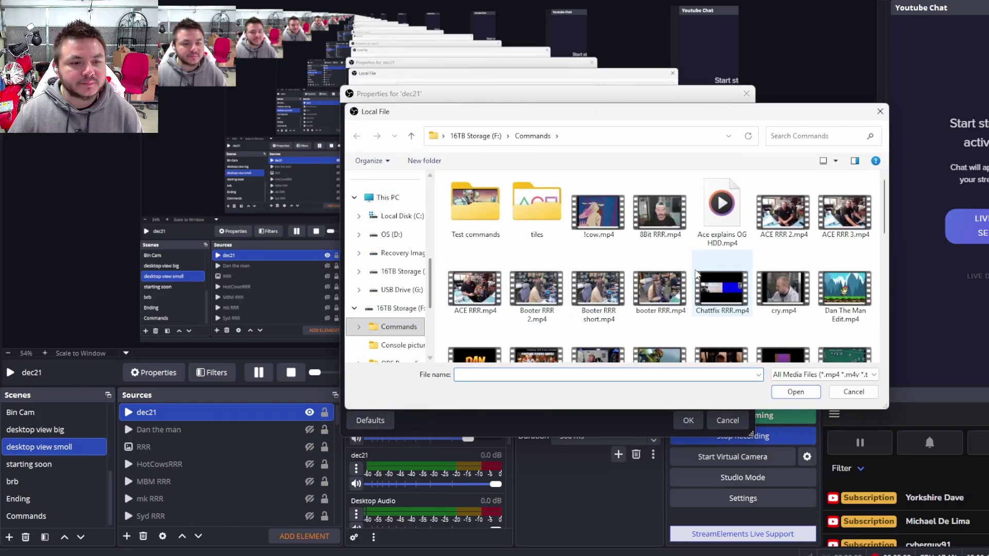
pyautogui.scroll(-1, 670, 273)
pyautogui.click(548, 338)
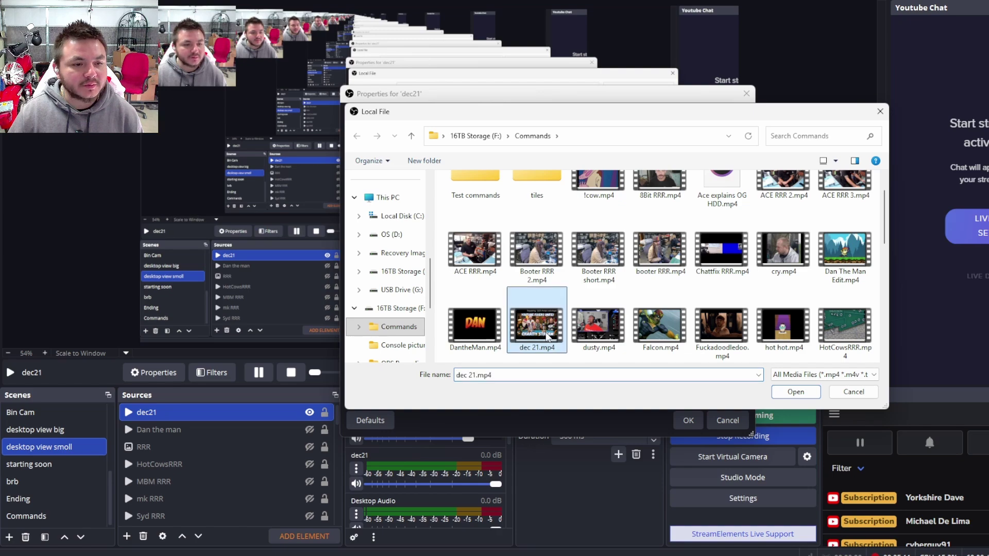
pyautogui.click(796, 392)
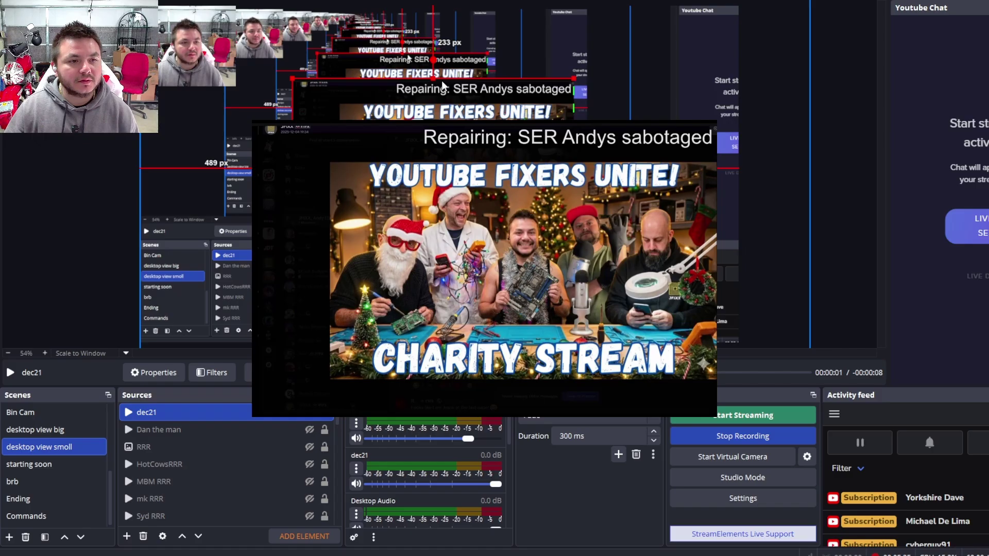
# Crop the dec21 clip's upper, left and lower edges to the charity stream picture and place it in the preview's upper-right area
pyautogui.moveTo(433, 80); pyautogui.dragTo(434, 107)
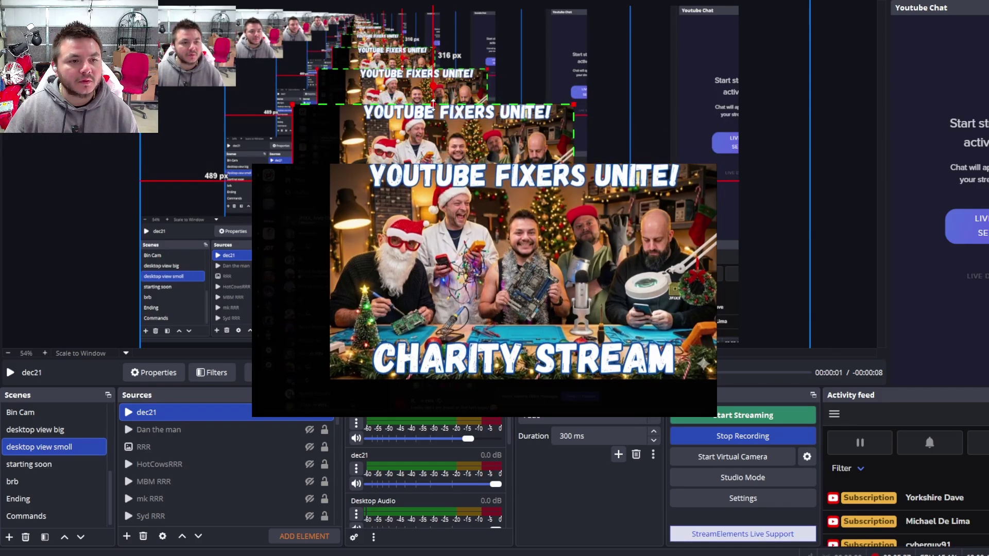
pyautogui.moveTo(252, 290); pyautogui.dragTo(329, 290)
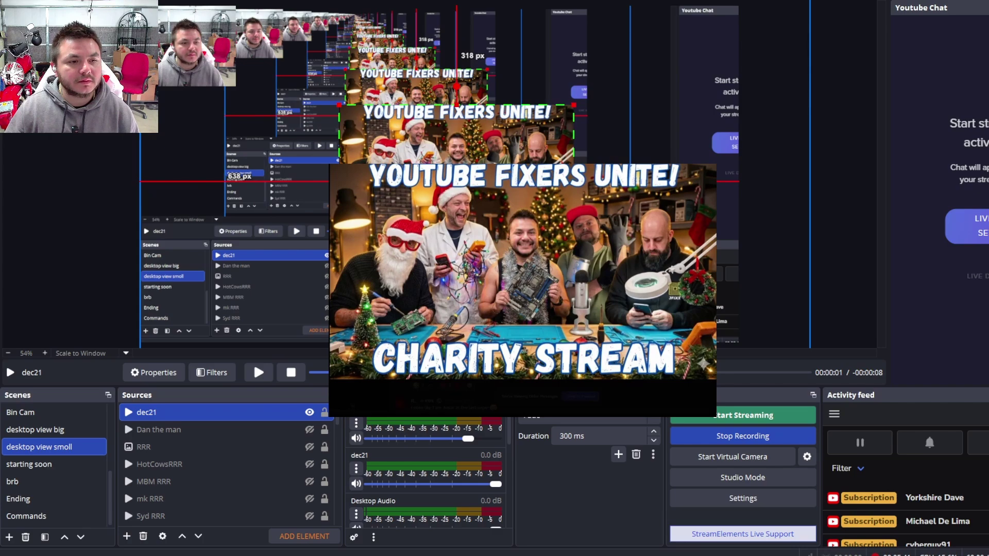
pyautogui.moveTo(523, 417); pyautogui.dragTo(522, 376)
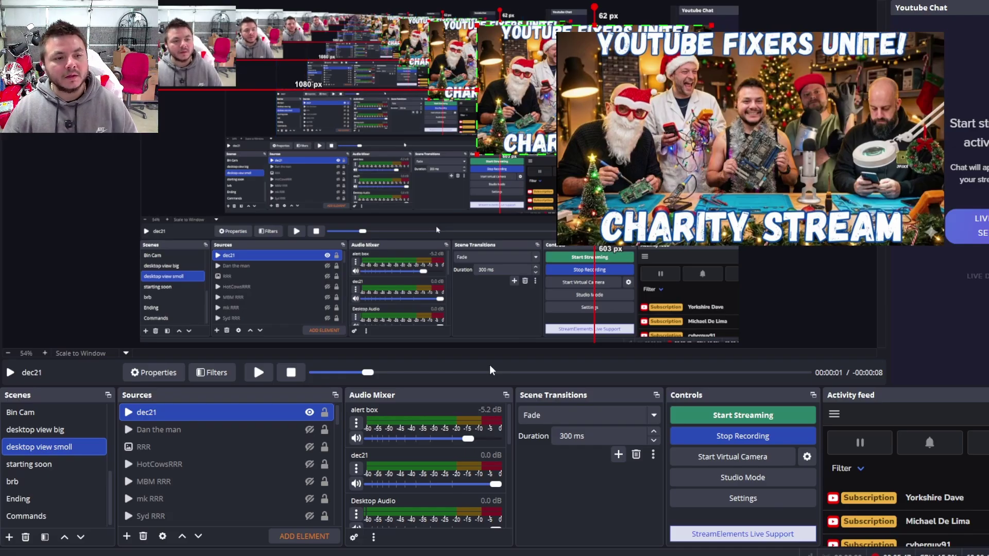
# Set the audio monitoring of dec21 to Monitor and Output in the advanced audio properties
pyautogui.click(354, 538)
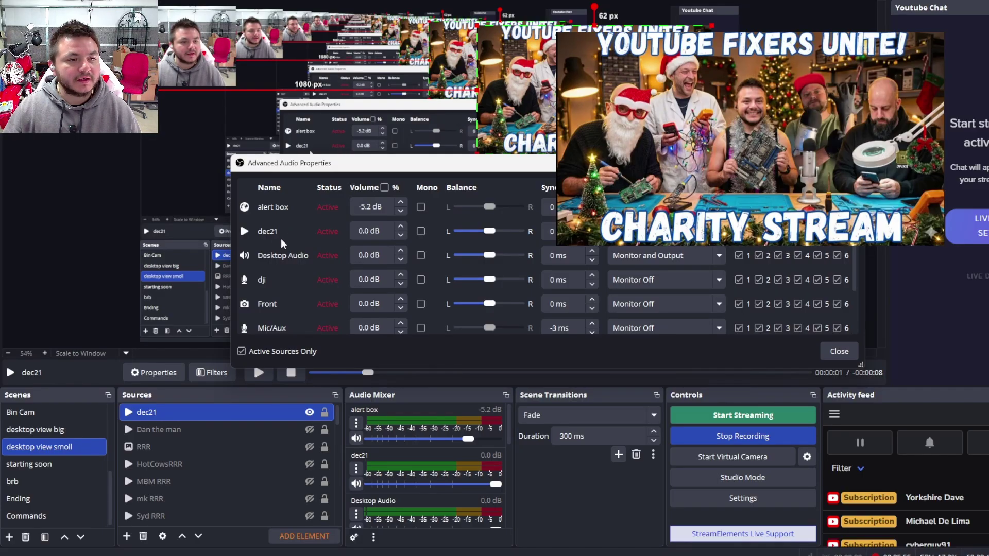
pyautogui.moveTo(433, 163); pyautogui.dragTo(424, 212)
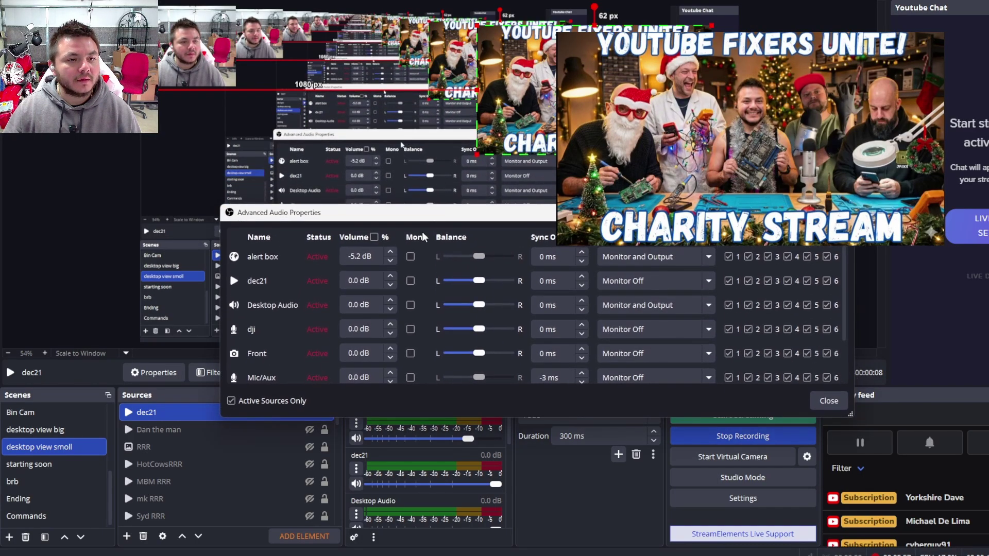
pyautogui.click(708, 285)
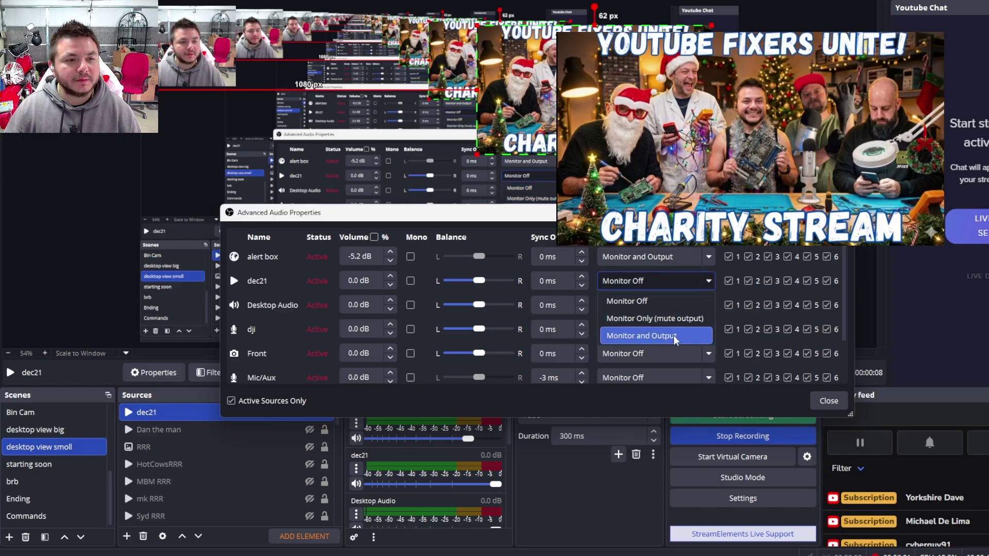
pyautogui.click(669, 336)
pyautogui.click(824, 403)
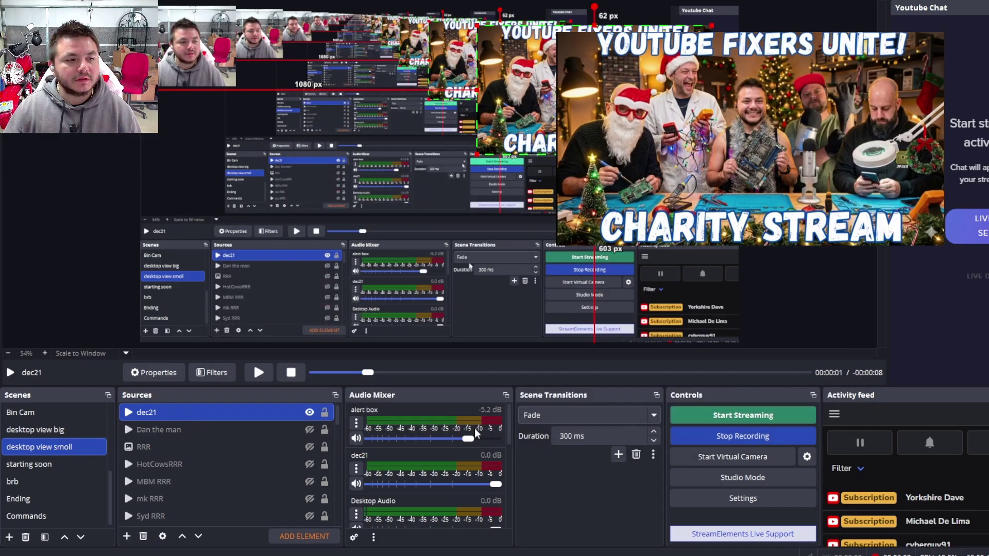
# Play part of the dec21 clip to test it, pause it and hide the source in the scene
pyautogui.click(259, 379)
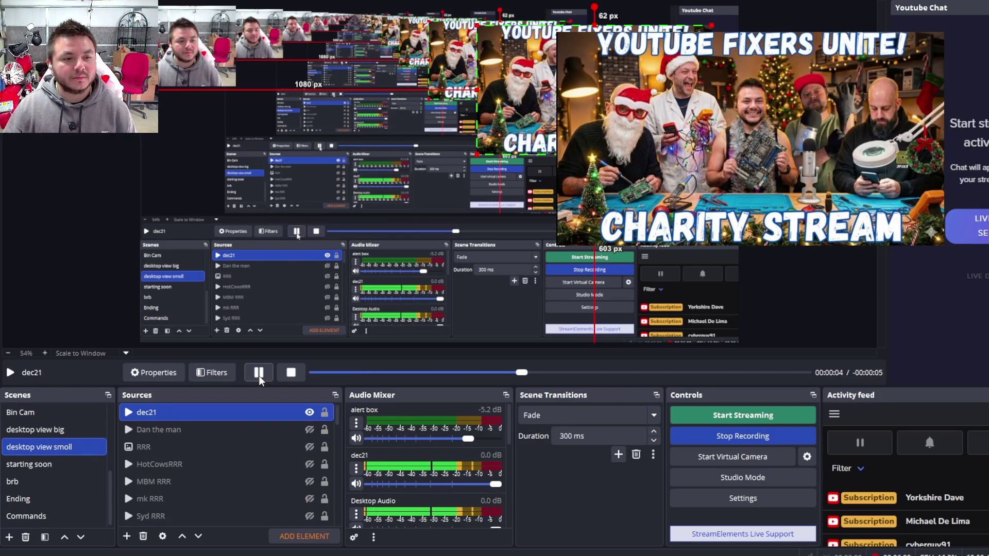
pyautogui.click(259, 374)
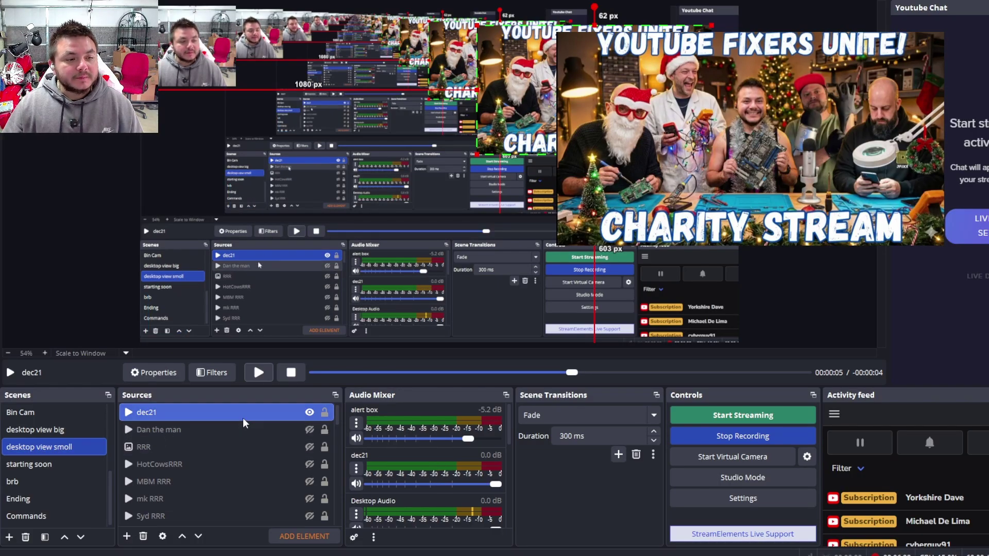
pyautogui.click(309, 412)
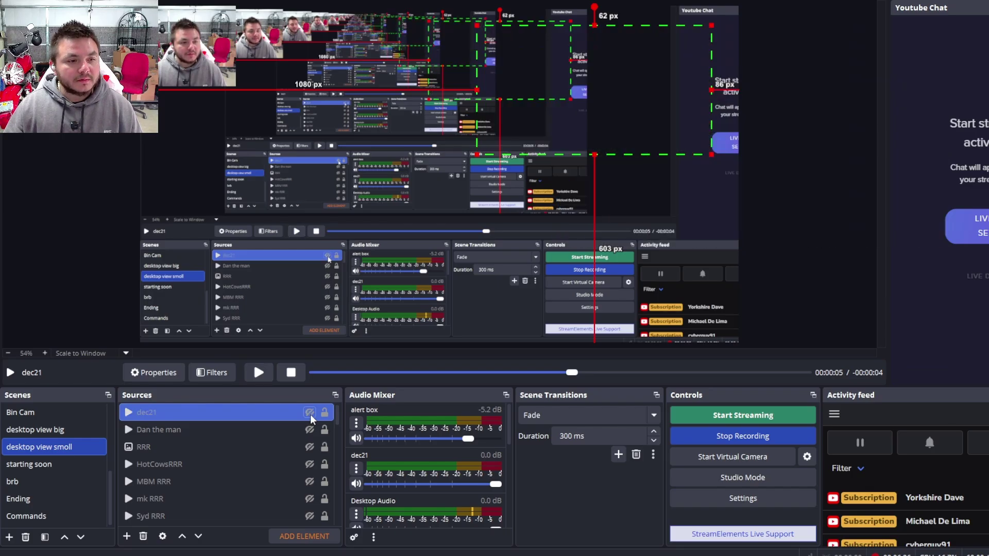
# Copy the hidden dec21 source for reuse in other scenes
pyautogui.rightClick(238, 415)
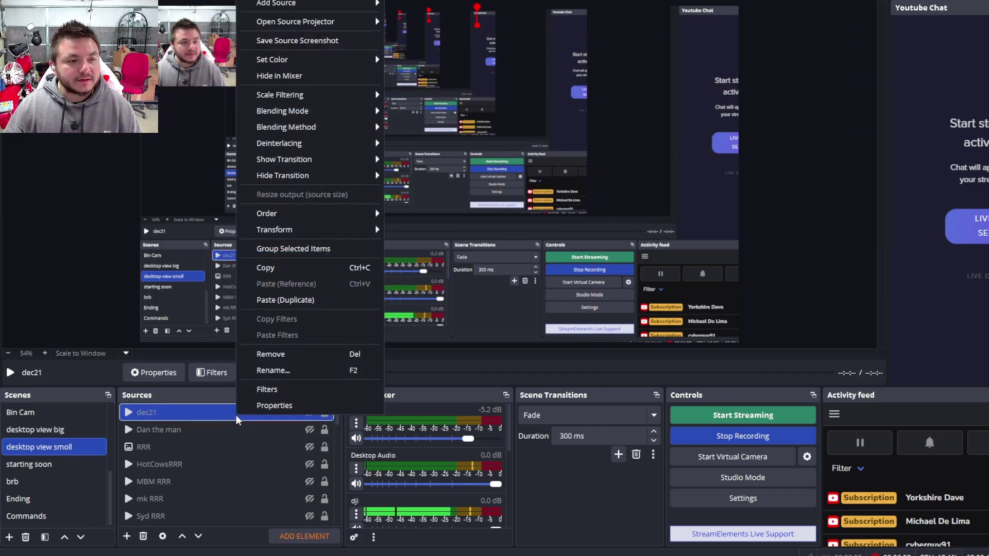
pyautogui.click(280, 272)
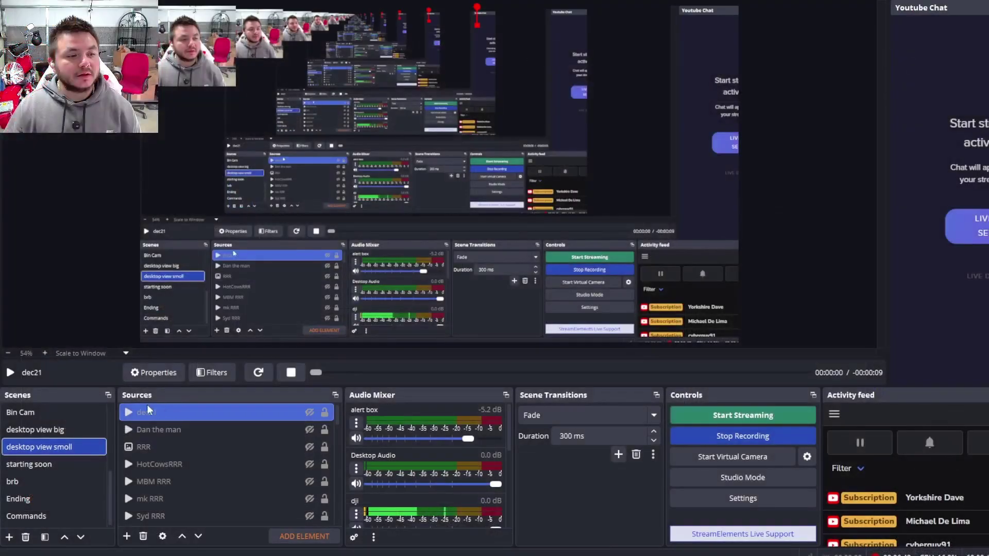
pyautogui.rightClick(168, 464)
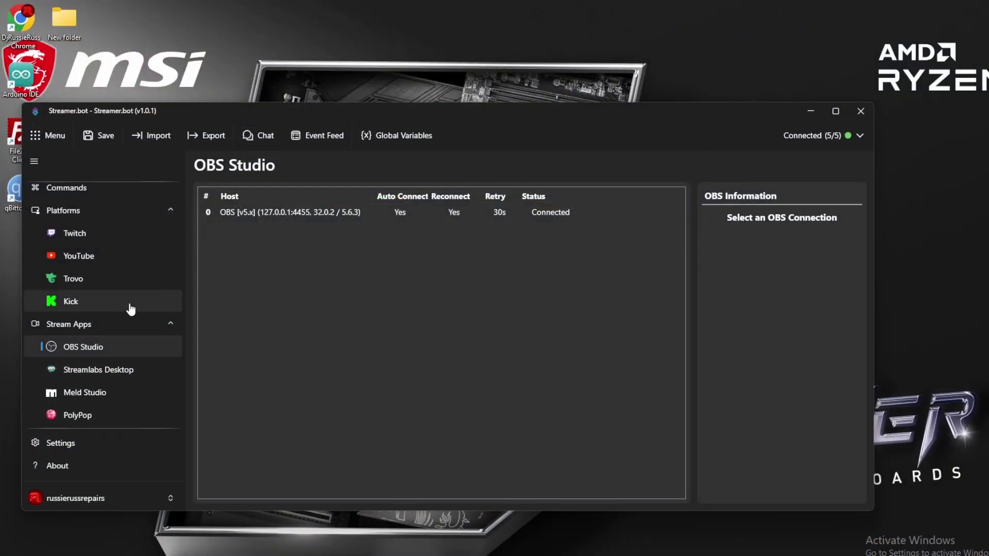
# Switch to Streamer.bot and open its list of actions
pyautogui.scroll(3, 110, 289)
pyautogui.scroll(2, 114, 288)
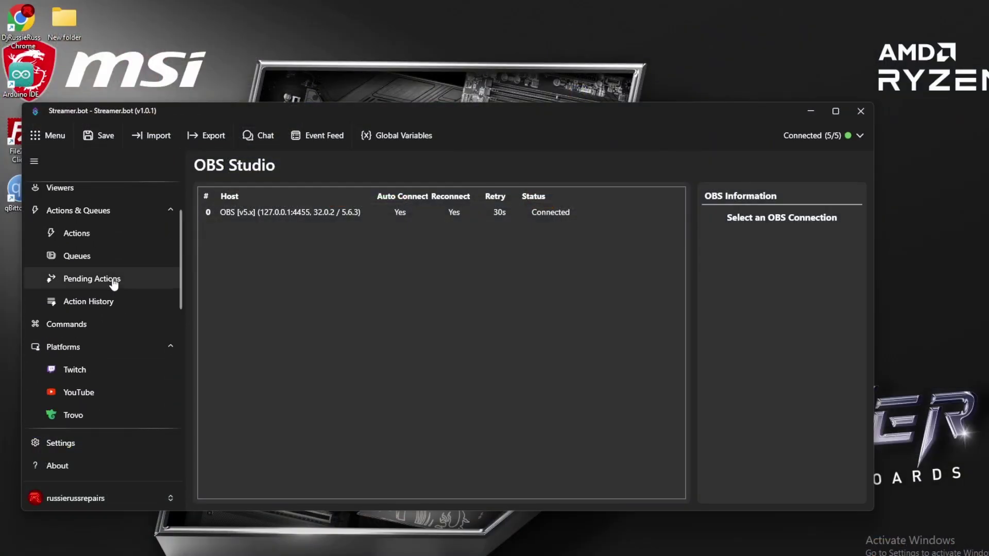
pyautogui.click(112, 235)
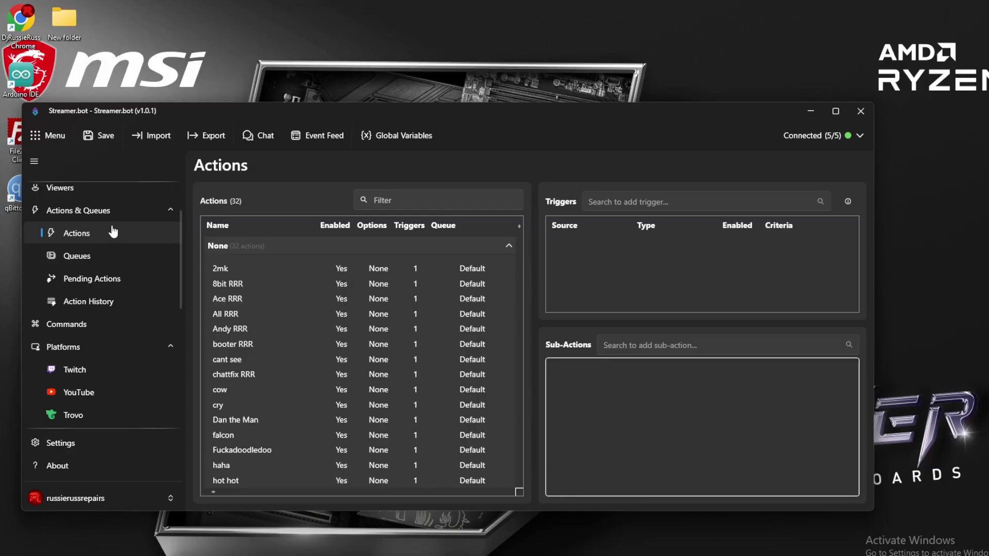
pyautogui.click(109, 213)
pyautogui.click(326, 228)
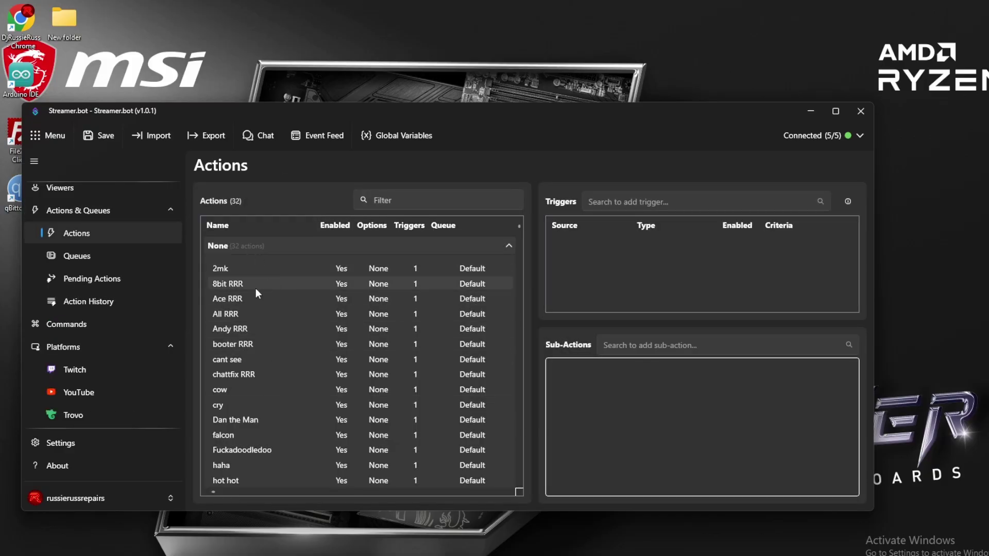
# Add a new enabled action named "dec21" in the Default queue
pyautogui.scroll(-5, 254, 347)
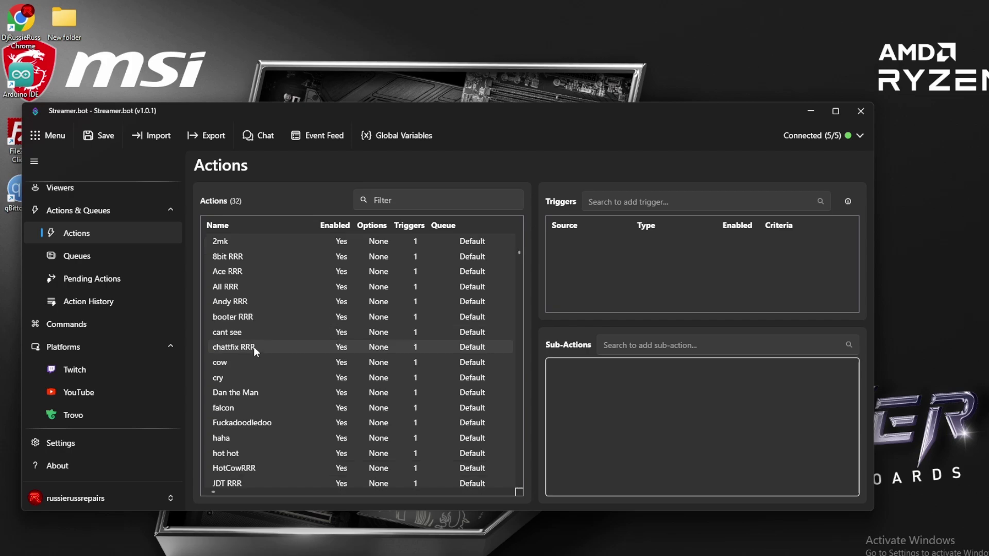
pyautogui.scroll(-1, 253, 348)
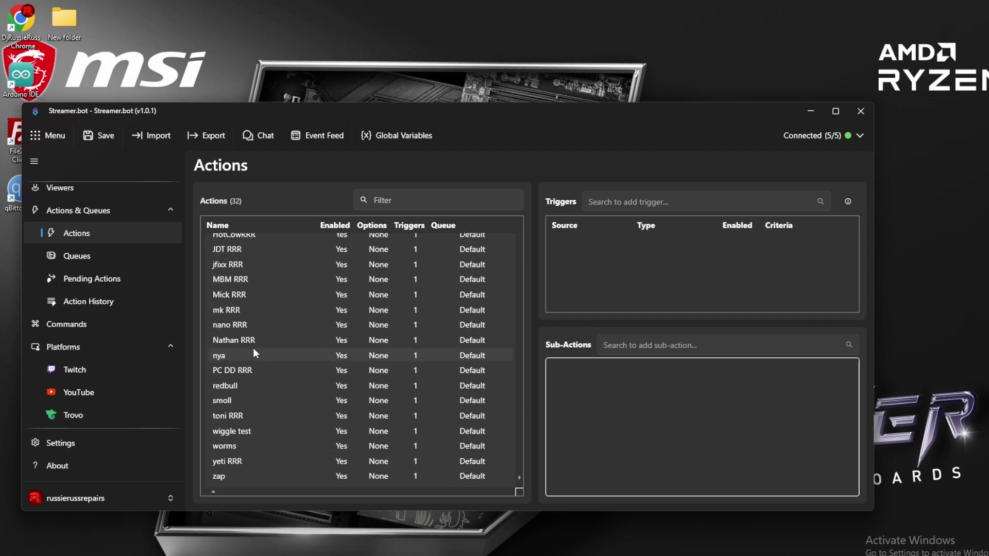
pyautogui.rightClick(252, 351)
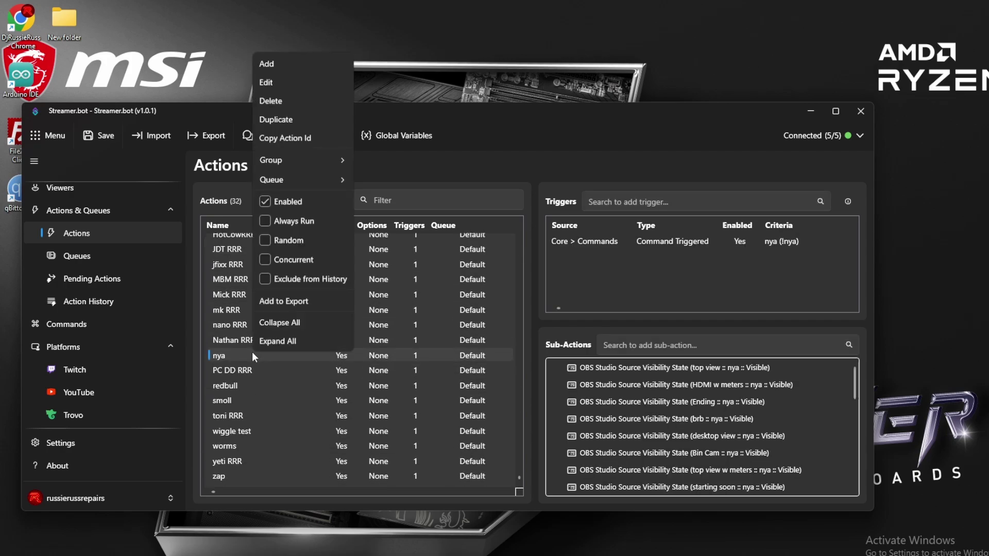
pyautogui.click(286, 64)
pyautogui.write('dec21')
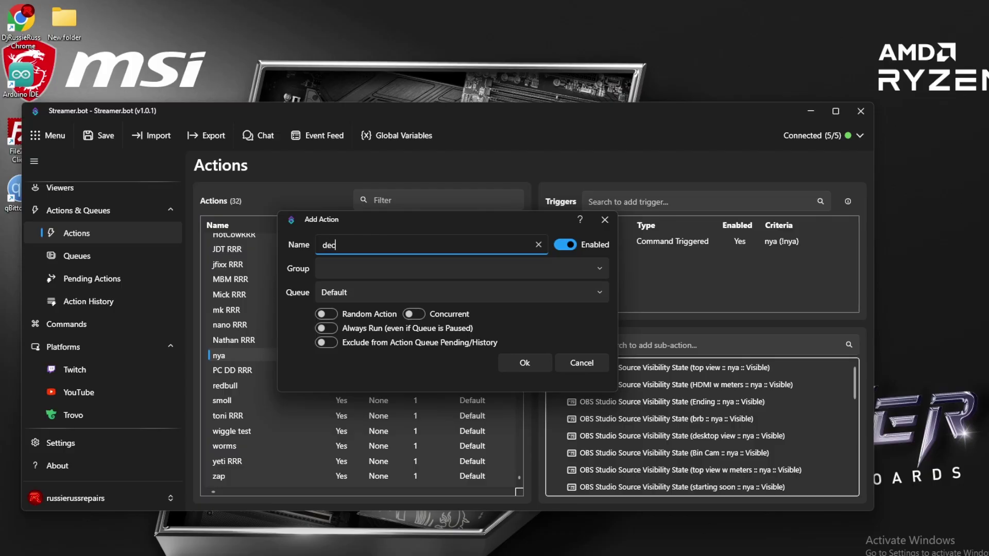
pyautogui.click(524, 363)
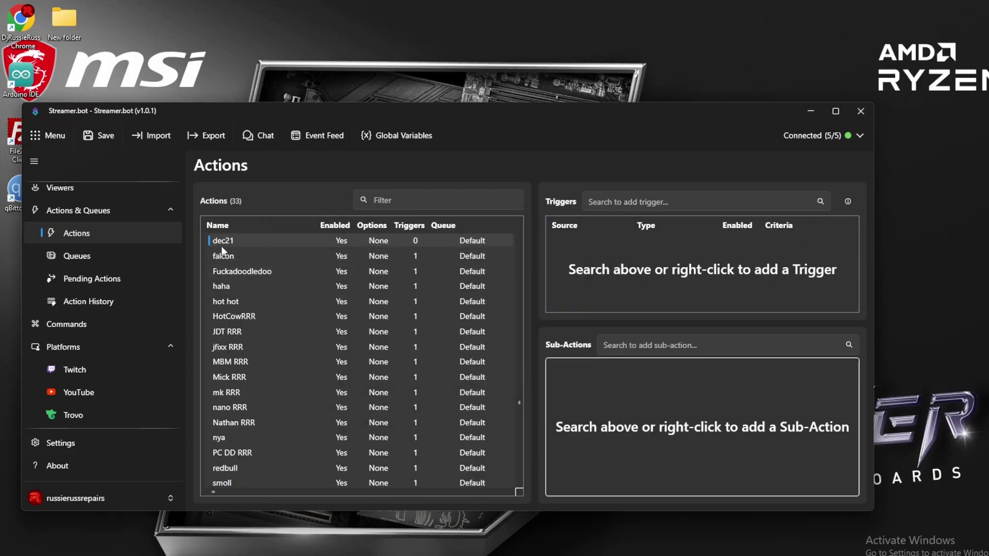
# Start adding a Command Triggered trigger from the core command triggers to the dec21 action
pyautogui.rightClick(572, 250)
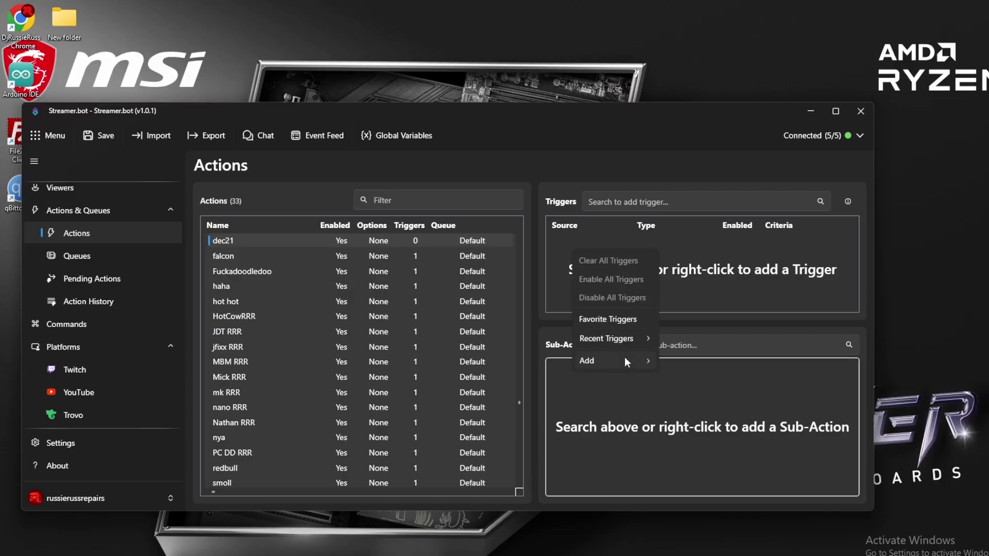
pyautogui.moveTo(624, 359)
pyautogui.moveTo(690, 364)
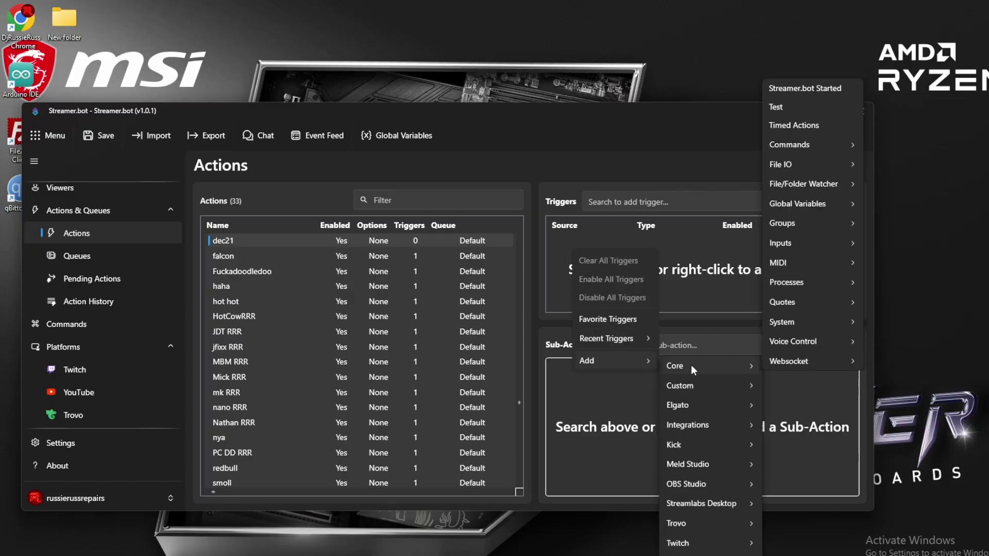
pyautogui.moveTo(799, 144)
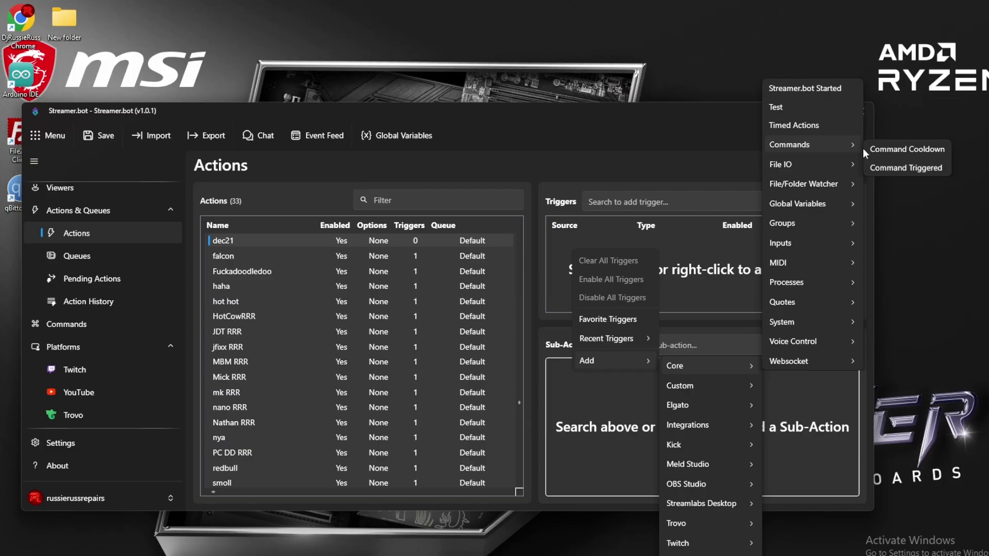
pyautogui.click(889, 170)
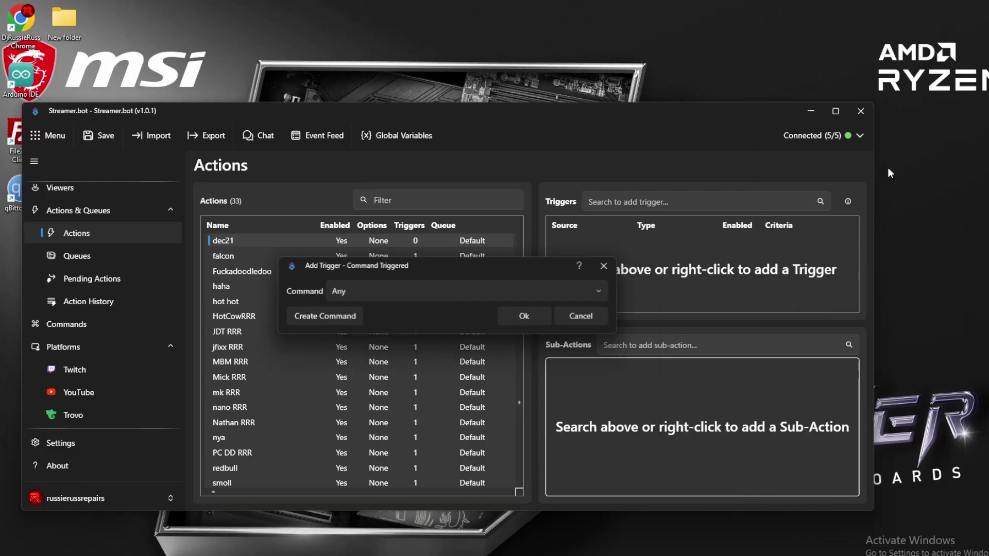
# Create a command named "dec21" with the prefixes !dec21 and !charity, and set its location to Anywhere
pyautogui.click(356, 317)
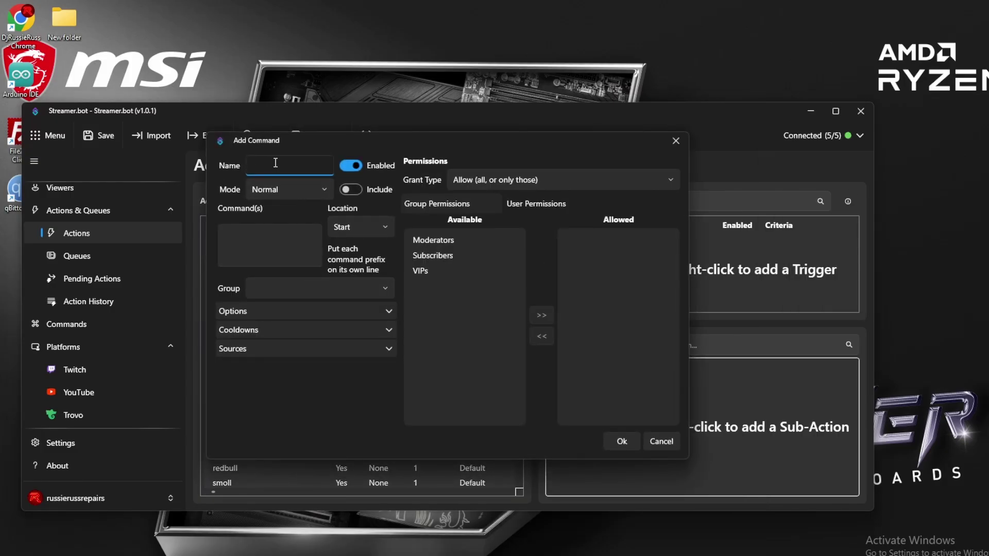
pyautogui.write('dec21')
pyautogui.click(259, 235)
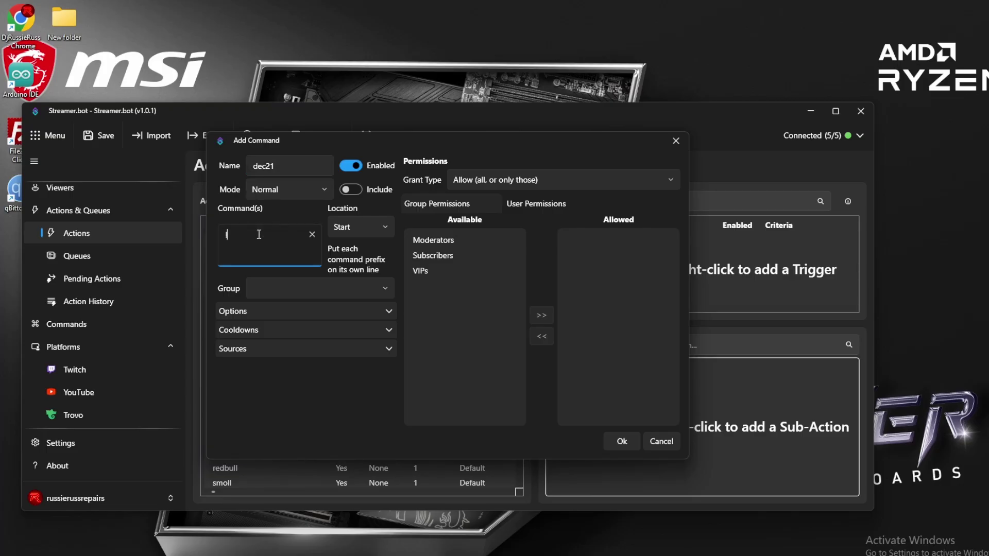
pyautogui.write('!dec21')
pyautogui.press('Return')
pyautogui.write('!charity')
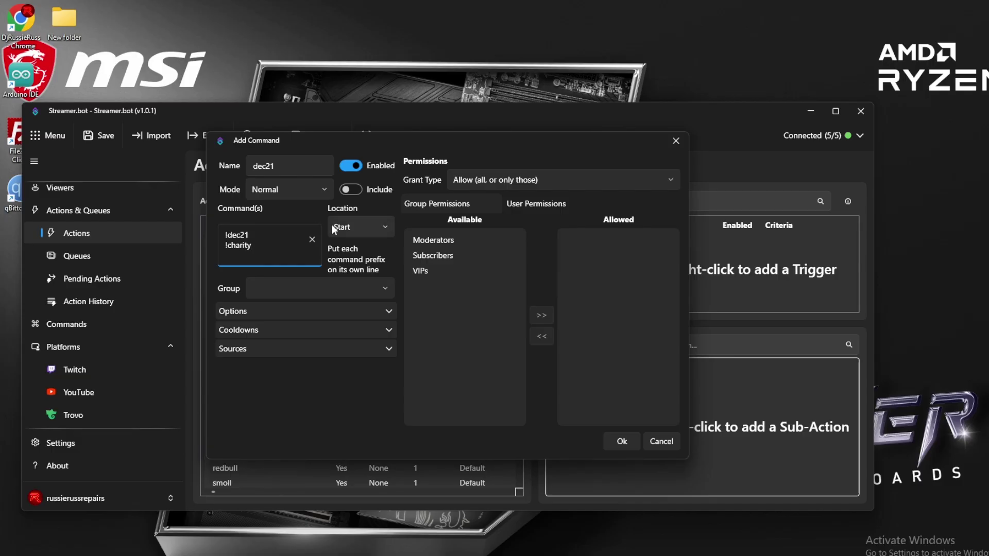
pyautogui.click(384, 225)
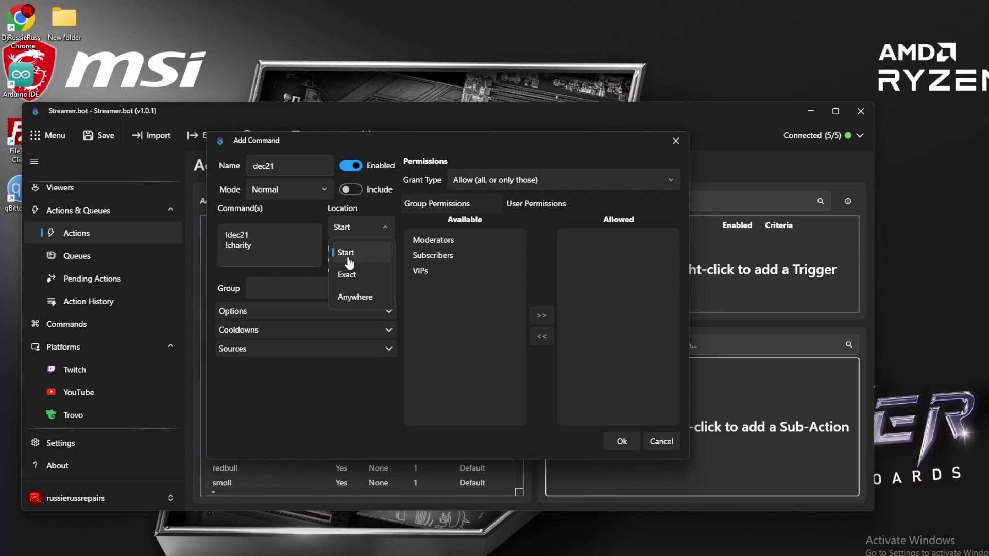
pyautogui.click(362, 299)
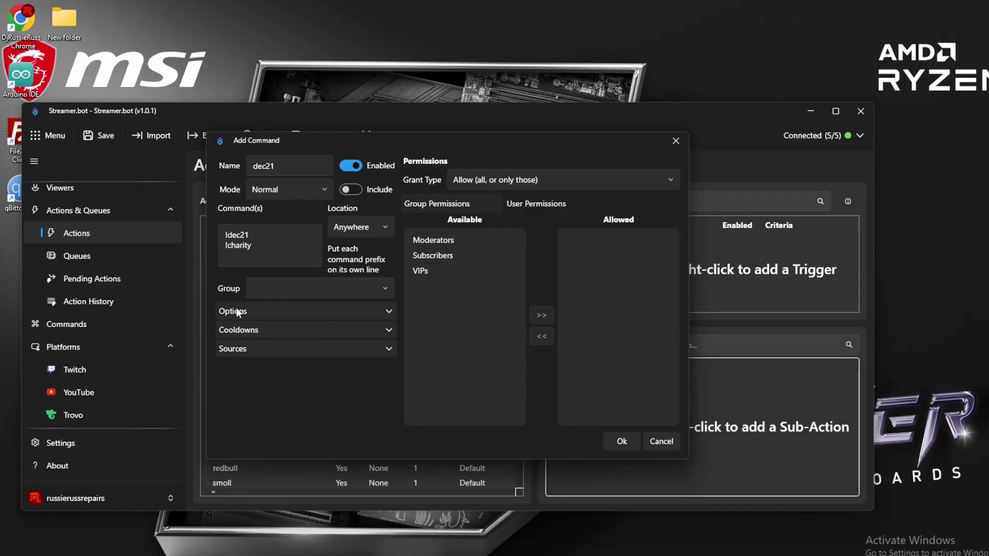
# Enable YouTube Message as a source for the dec21 command in addition to Twitch Message
pyautogui.click(387, 350)
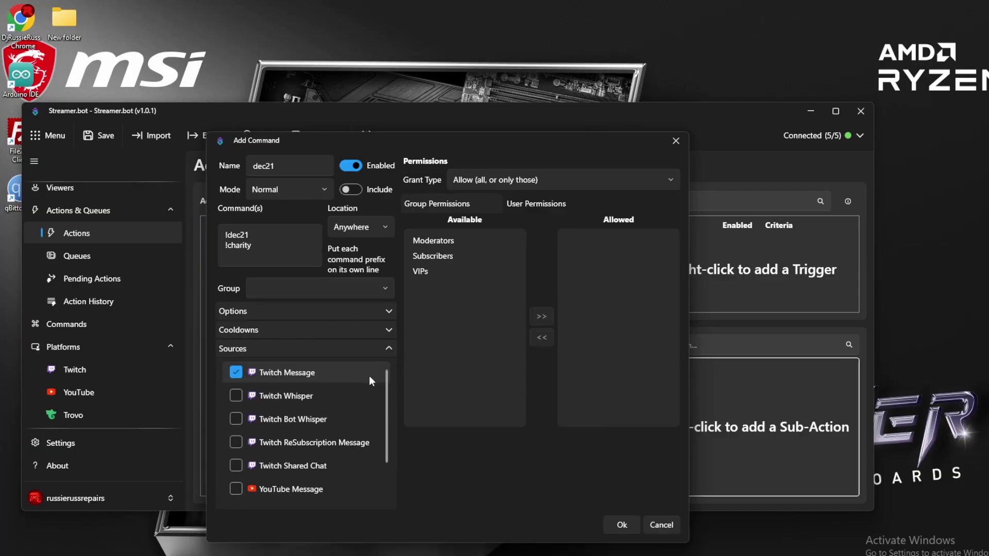
pyautogui.scroll(-2, 317, 394)
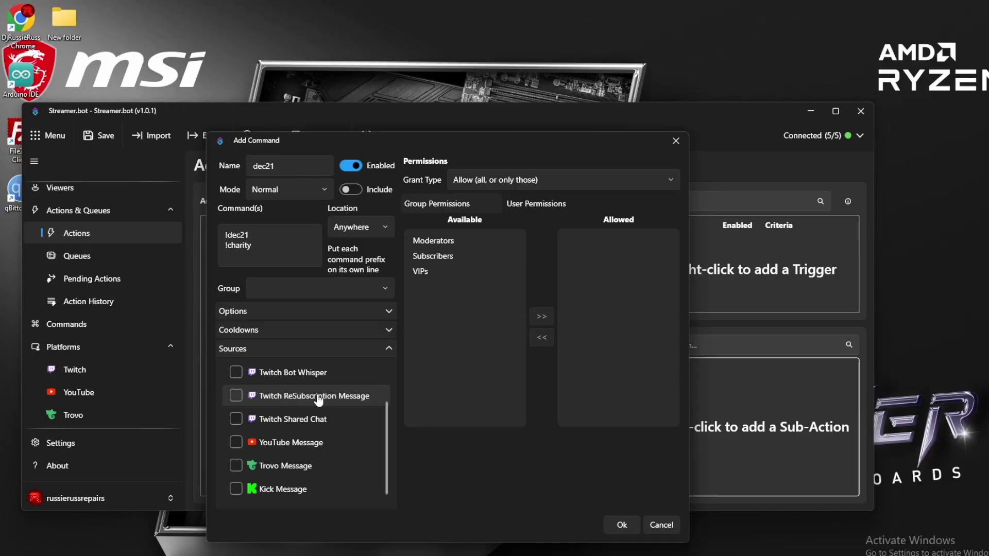
pyautogui.click(235, 443)
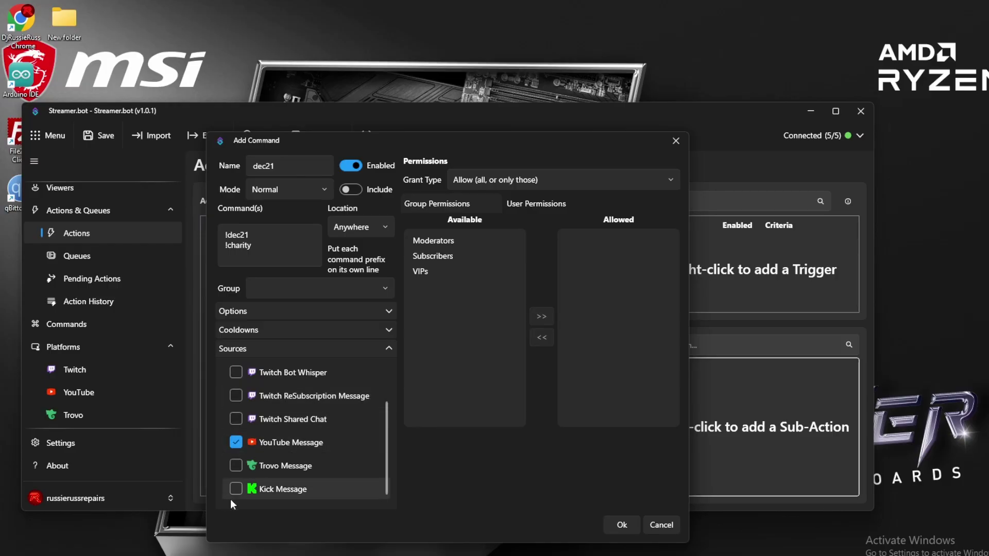
pyautogui.scroll(2, 309, 438)
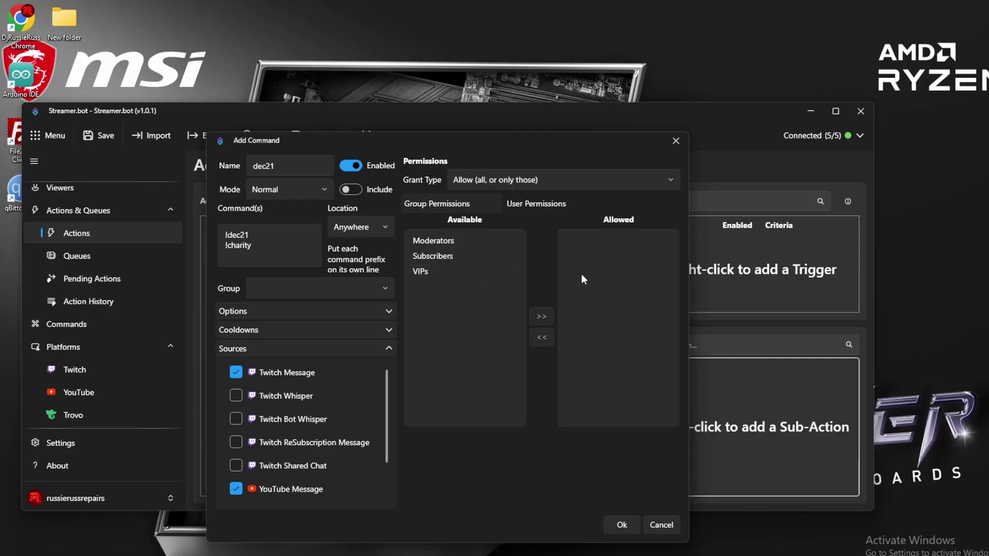
pyautogui.click(541, 316)
pyautogui.click(580, 246)
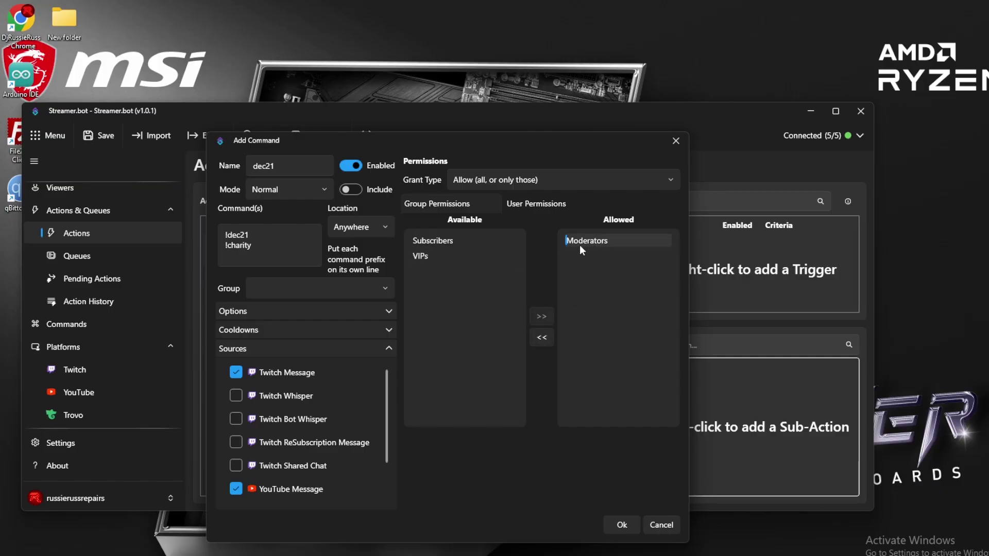
pyautogui.click(541, 340)
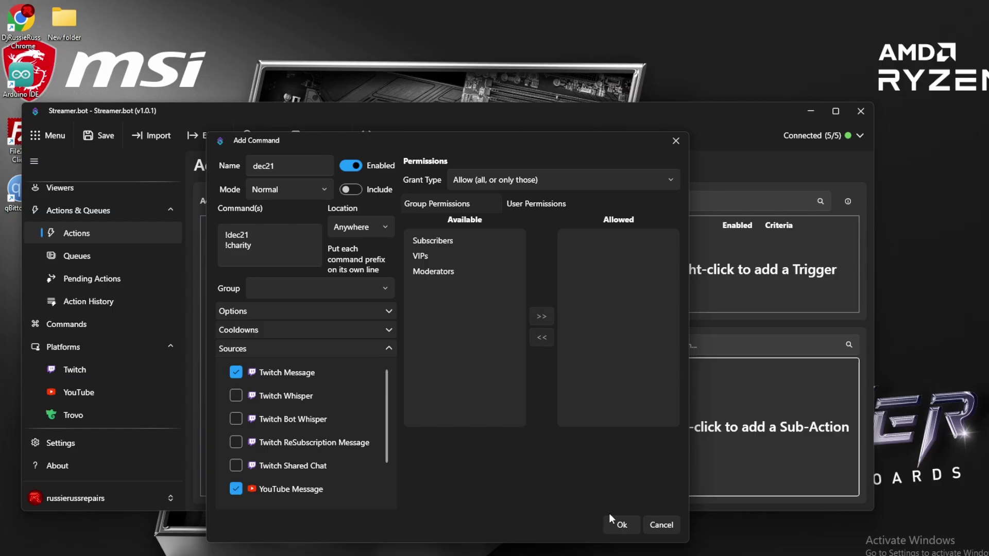
# Save the new dec21 command and add it as the Command Triggered trigger of the dec21 action
pyautogui.click(620, 525)
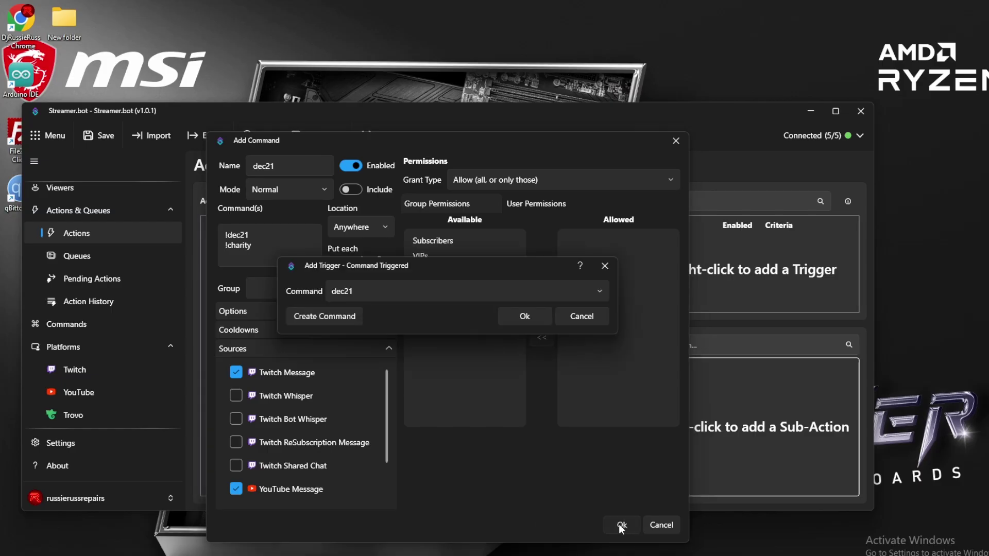
pyautogui.click(509, 318)
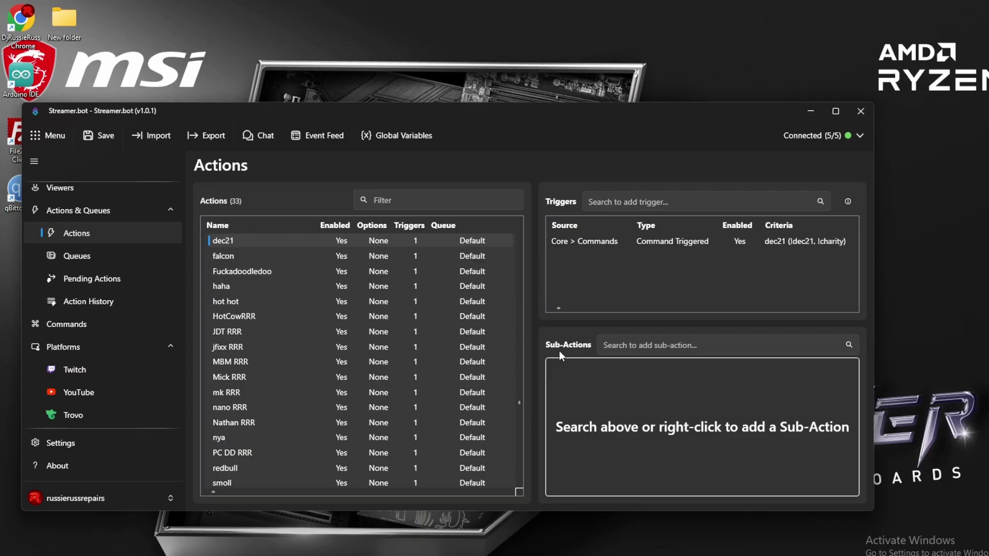
# Start adding an OBS Studio Set Source Visibility State sub-action to dec21, using the OBS (127.0.0.1) connection
pyautogui.rightClick(587, 382)
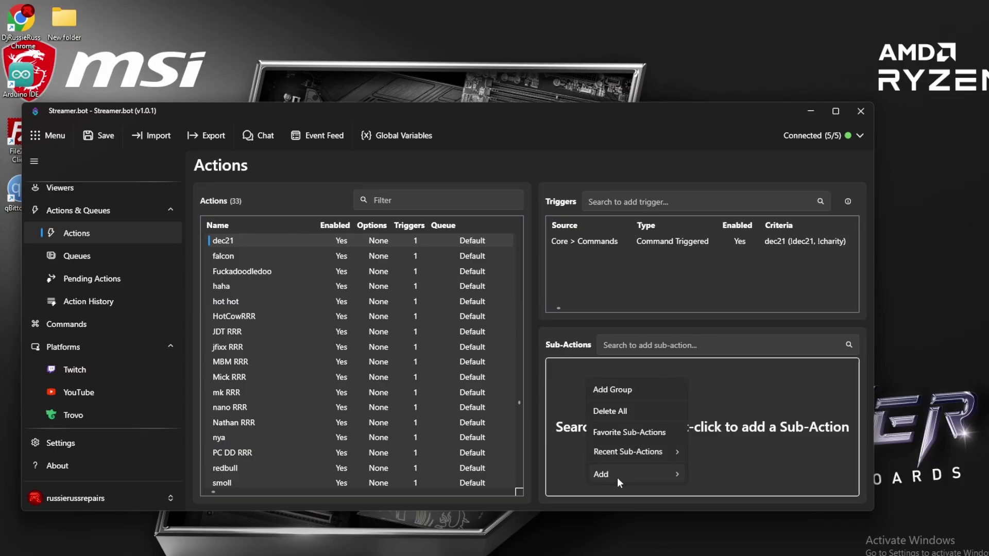
pyautogui.moveTo(634, 475)
pyautogui.moveTo(759, 311)
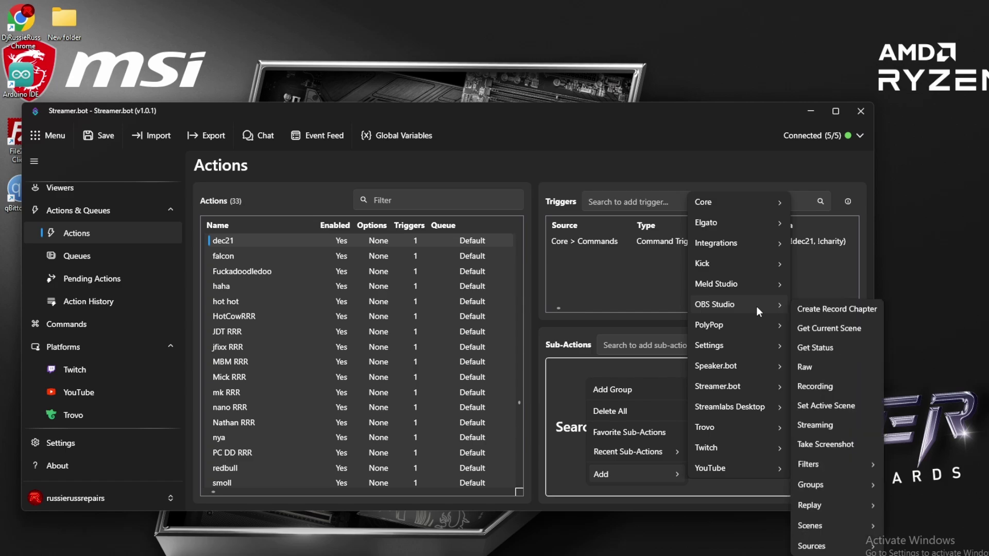
pyautogui.moveTo(819, 545)
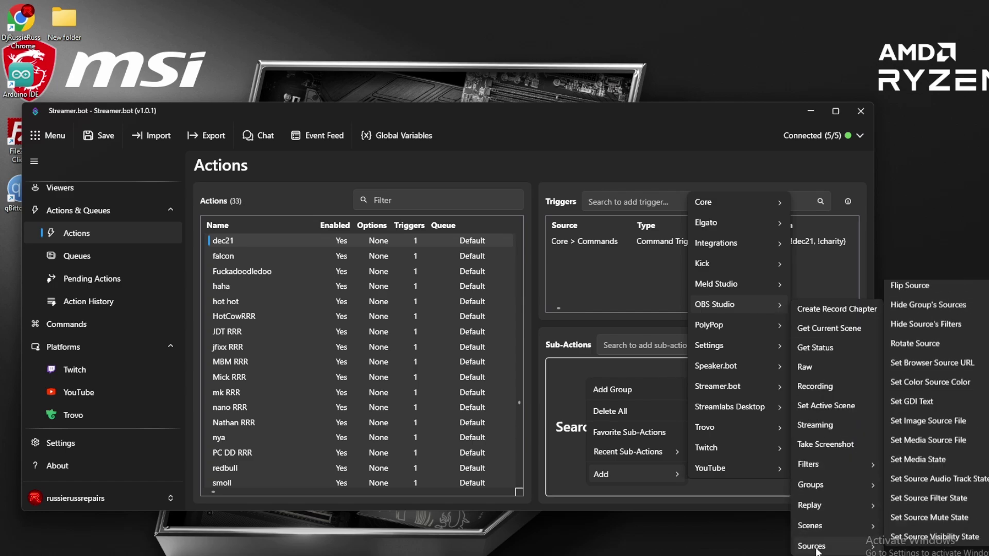
pyautogui.click(925, 542)
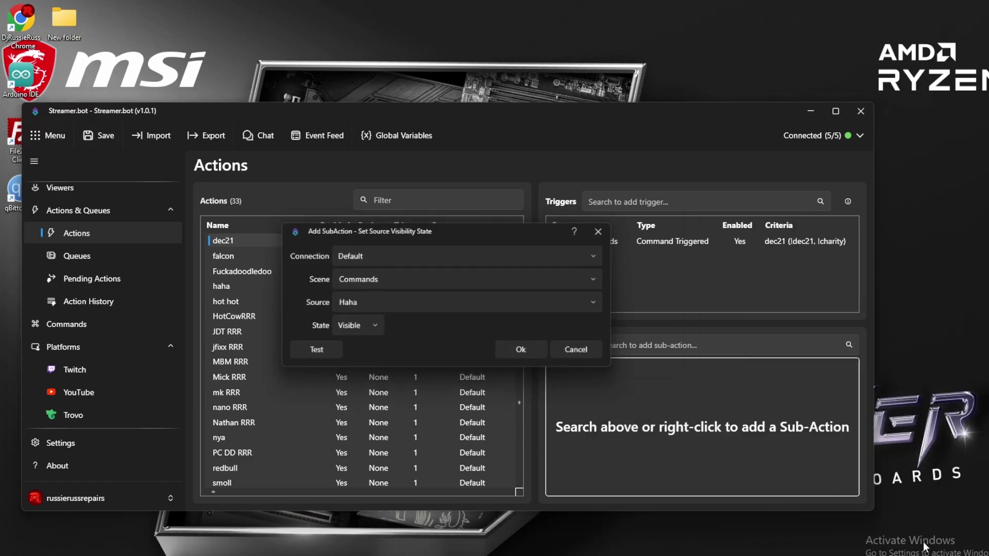
pyautogui.click(603, 257)
pyautogui.click(590, 302)
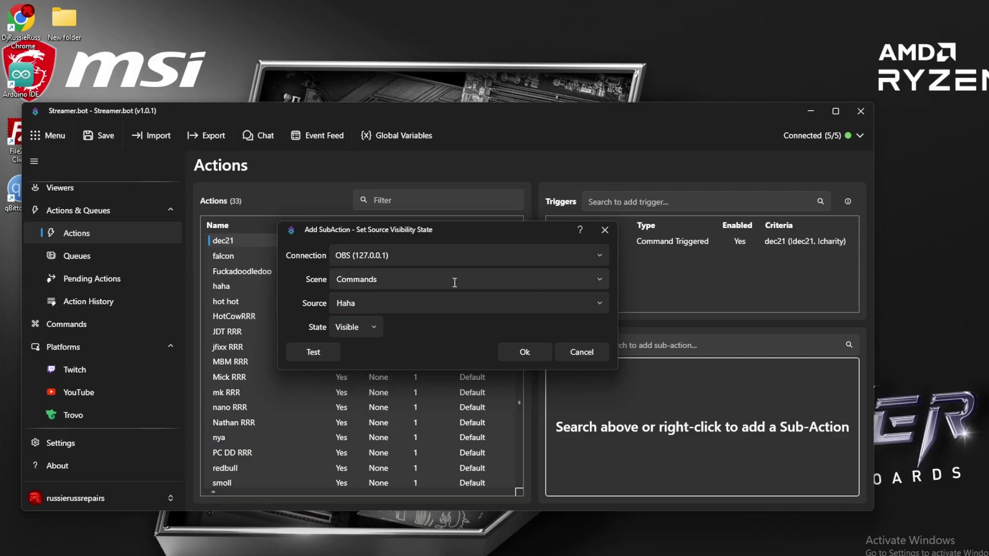
# Set the sub-action's scene to desktop view big and source to dec21, keep the state Visible, and add it
pyautogui.click(601, 278)
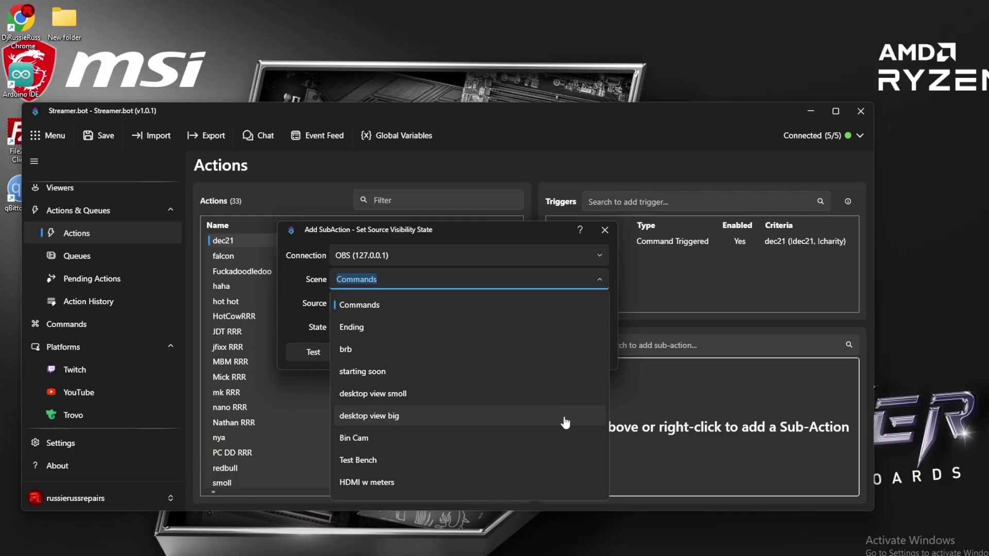
pyautogui.click(428, 417)
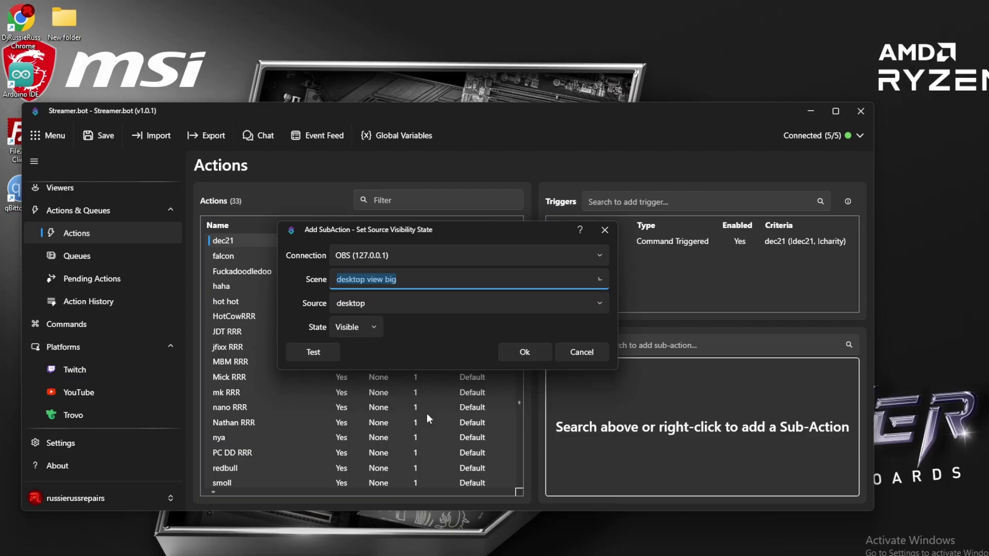
pyautogui.click(598, 304)
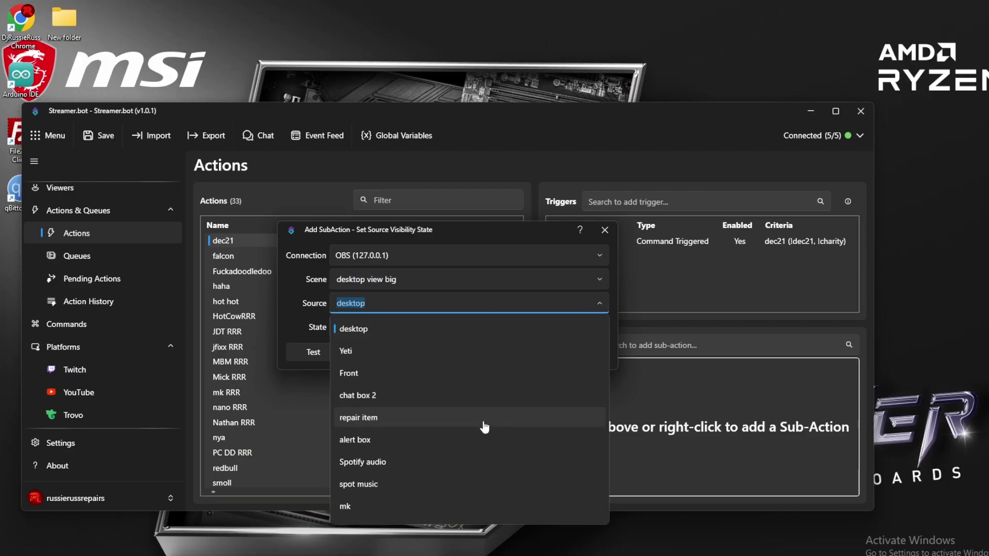
pyautogui.scroll(-5, 481, 426)
pyautogui.scroll(-5, 484, 428)
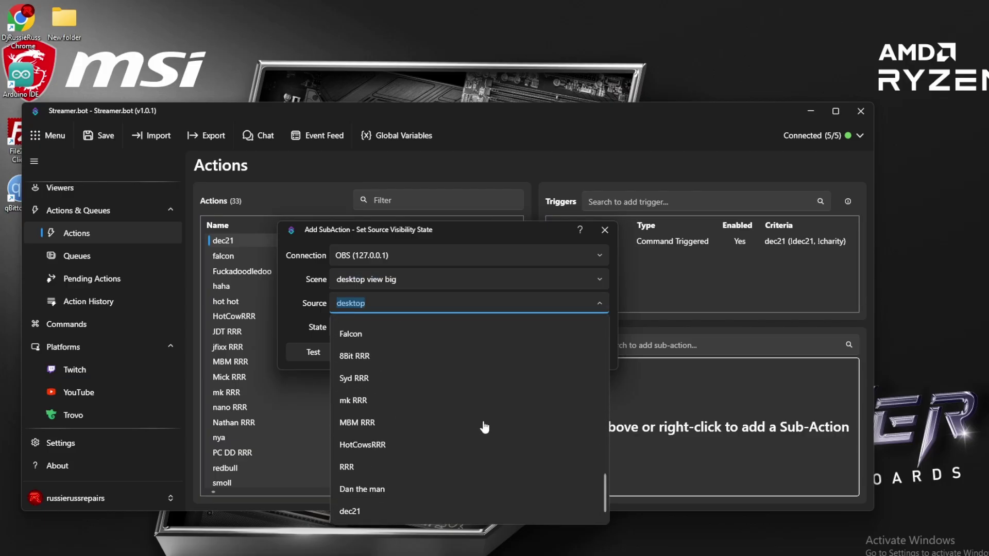
pyautogui.click(363, 514)
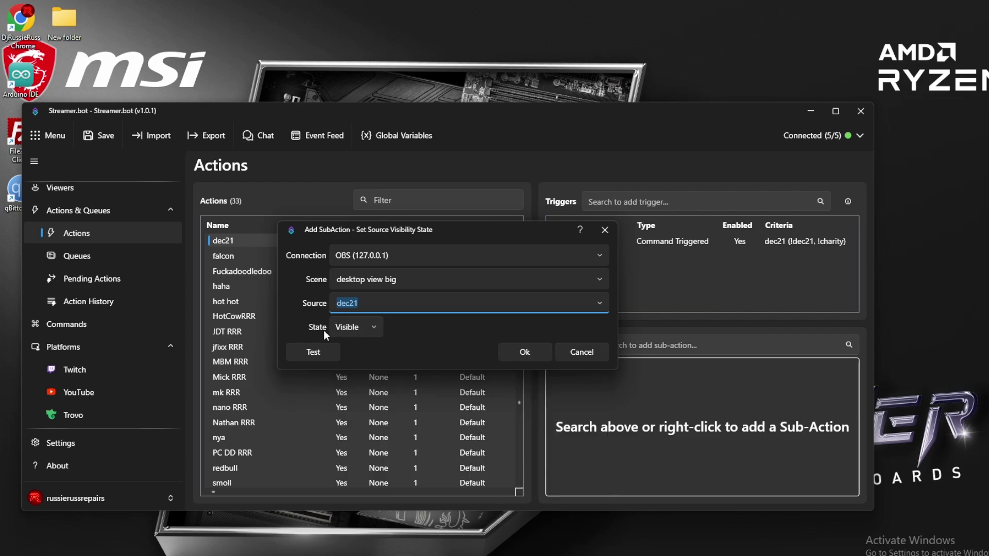
pyautogui.click(525, 354)
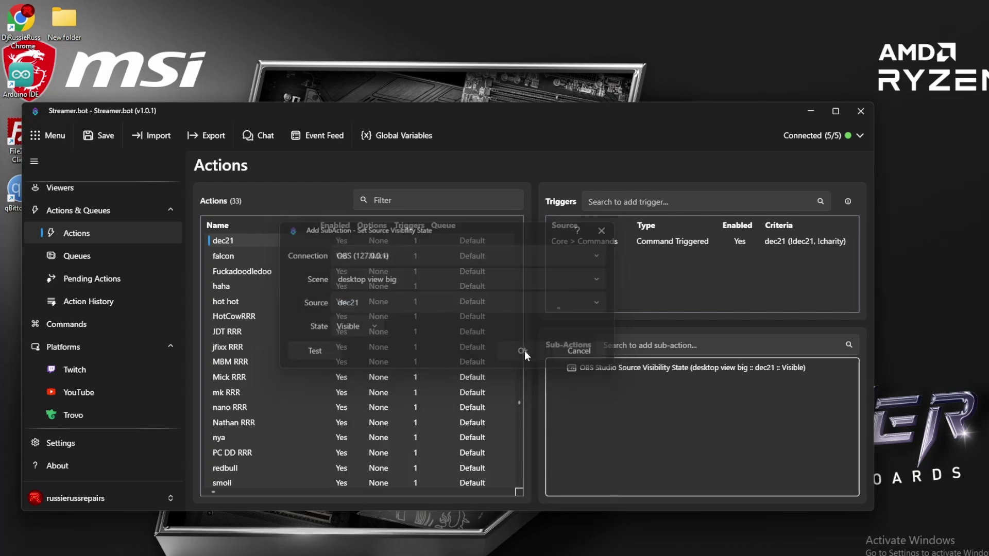
# Duplicate the dec21 source visibility sub-action and set the copy's state to Hidden
pyautogui.rightClick(623, 367)
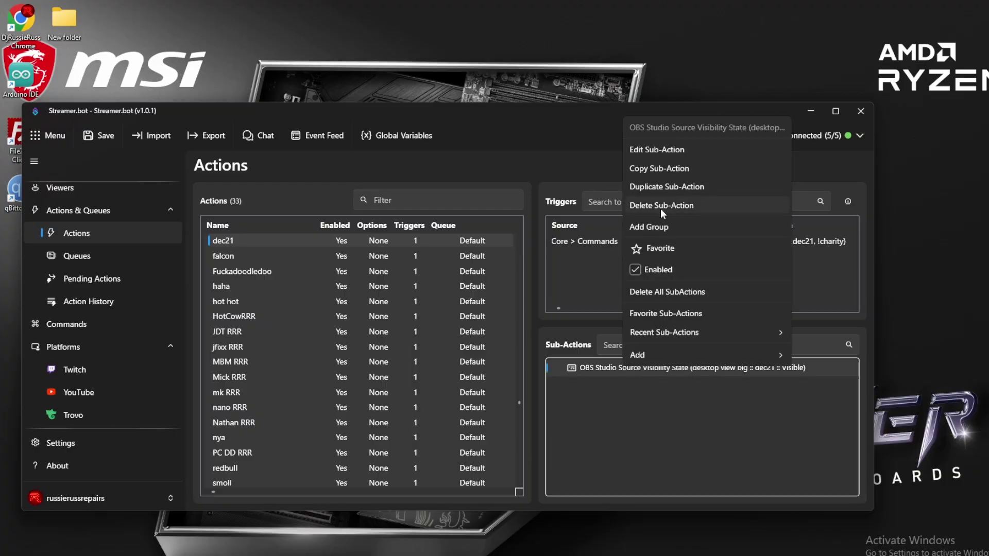
pyautogui.click(664, 187)
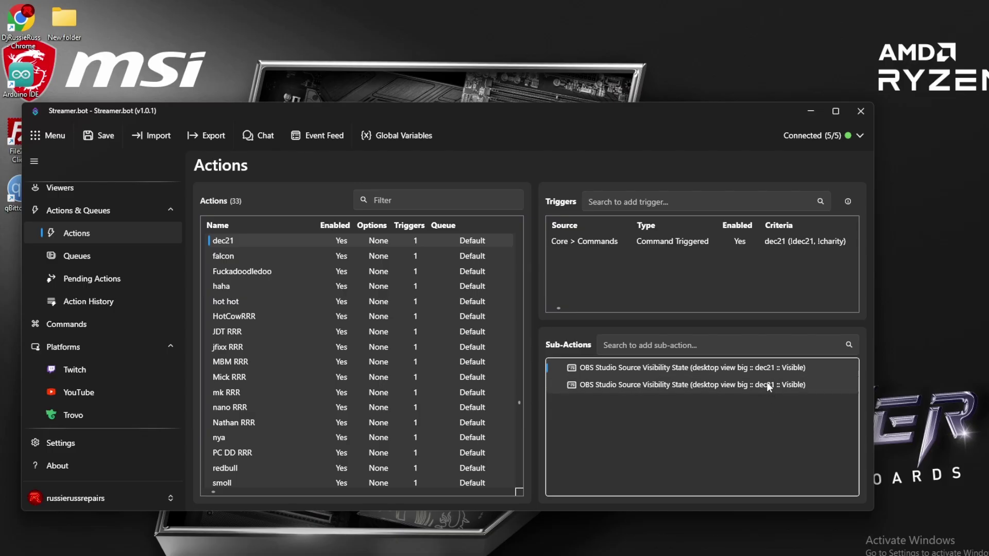
pyautogui.click(609, 388)
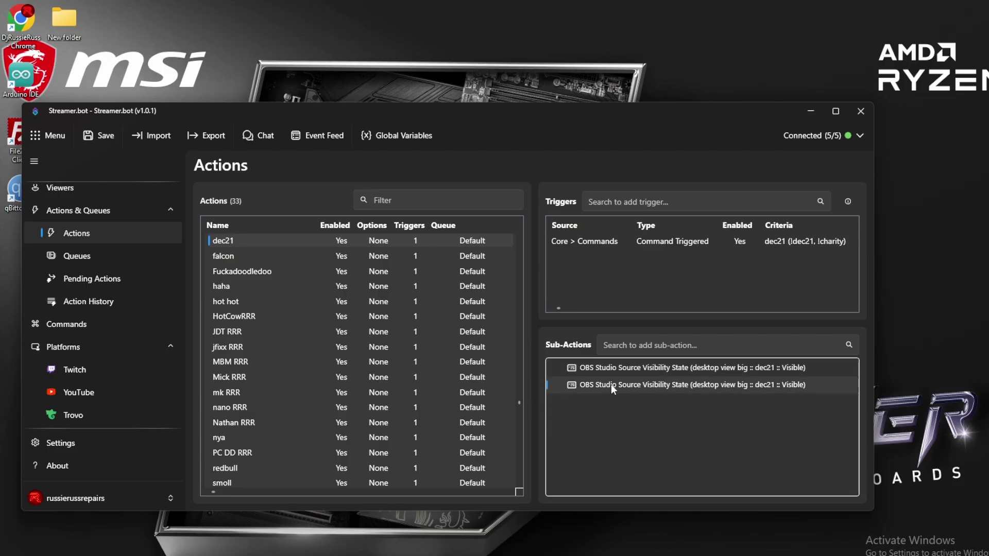
pyautogui.doubleClick(611, 384)
pyautogui.click(374, 328)
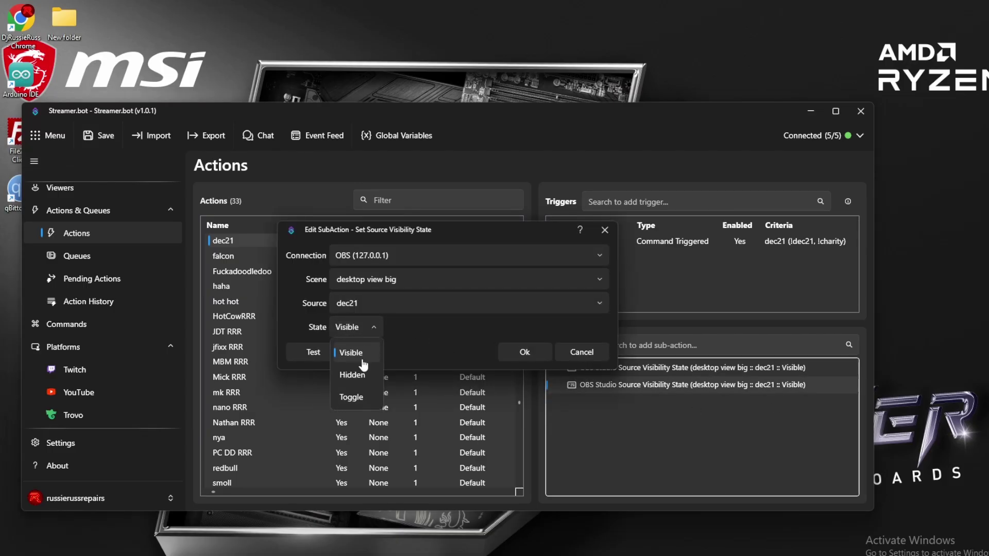
pyautogui.click(354, 375)
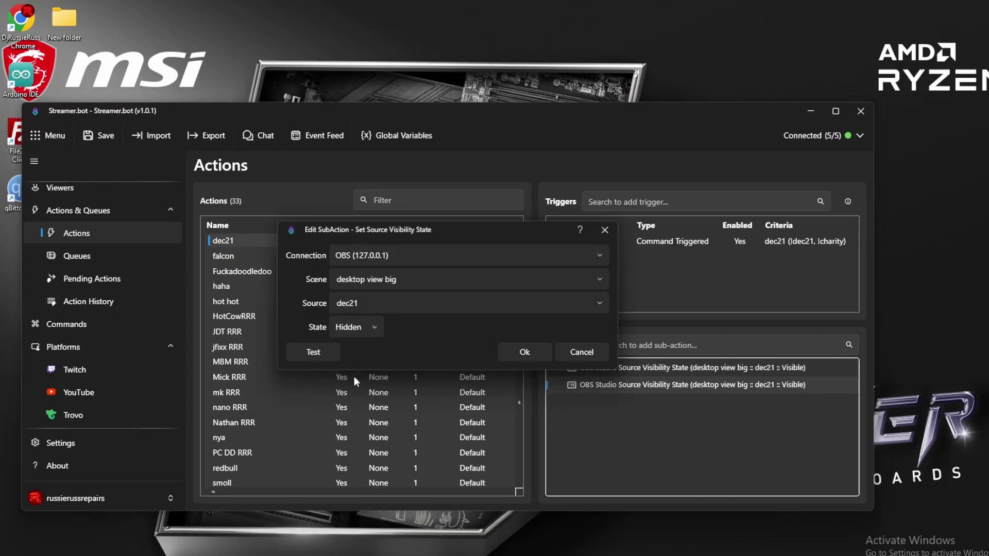
pyautogui.click(525, 353)
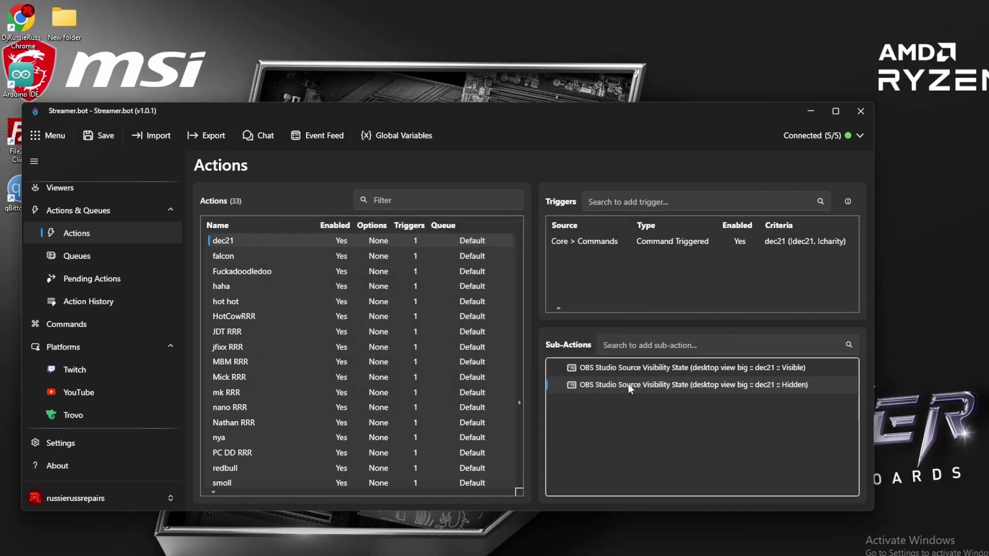
# Add a core Delay sub-action of 9000 ms and move it between the Visible and Hidden sub-actions
pyautogui.rightClick(596, 405)
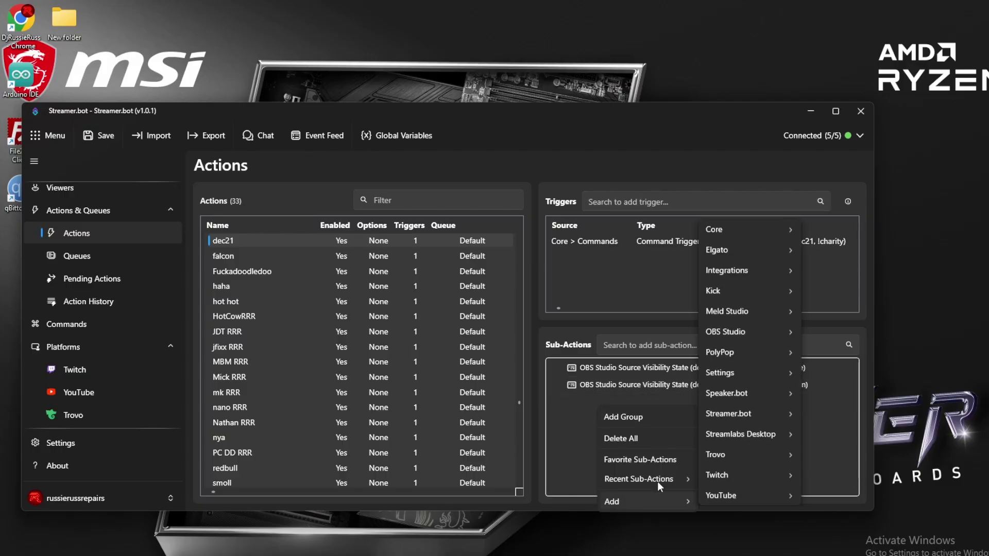
pyautogui.moveTo(737, 230)
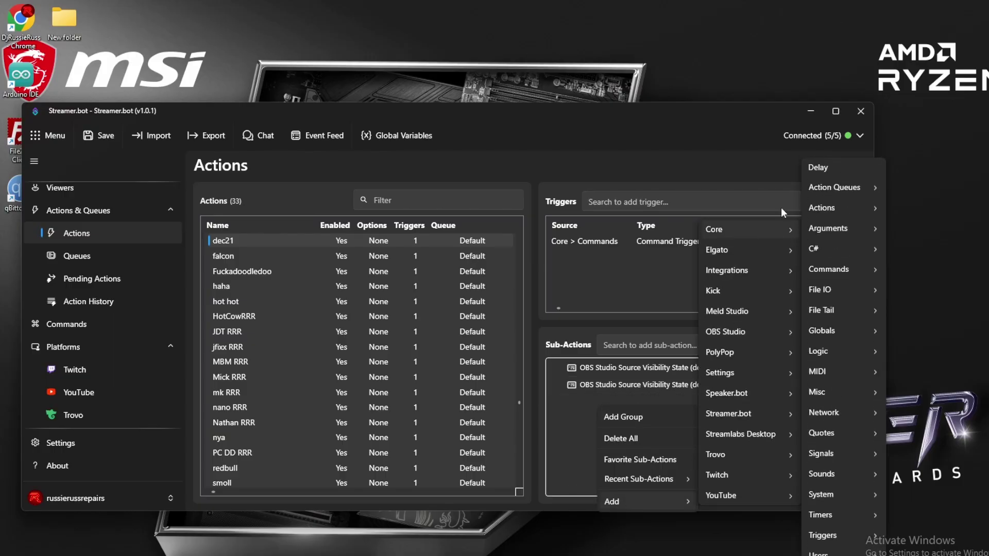
pyautogui.click(823, 167)
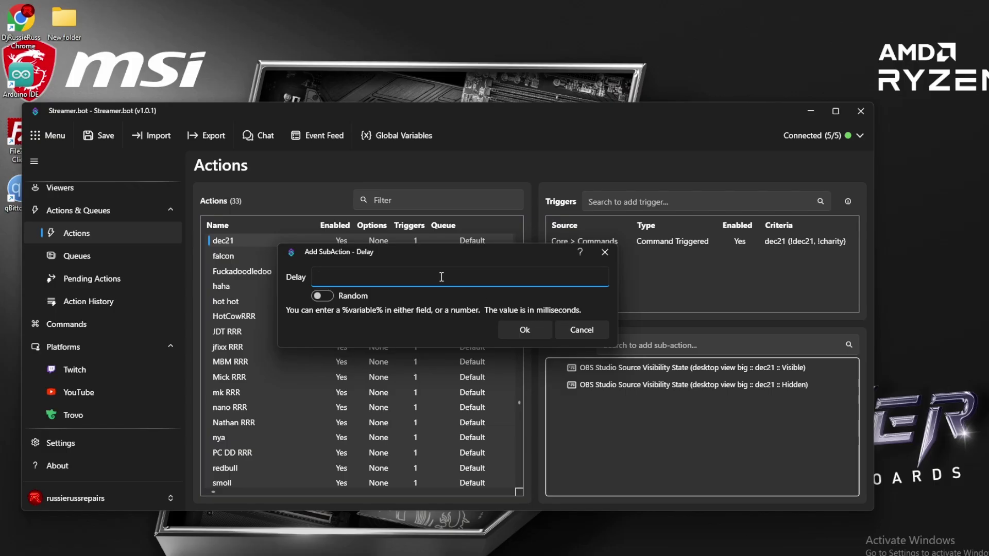
pyautogui.write('9000')
pyautogui.click(509, 331)
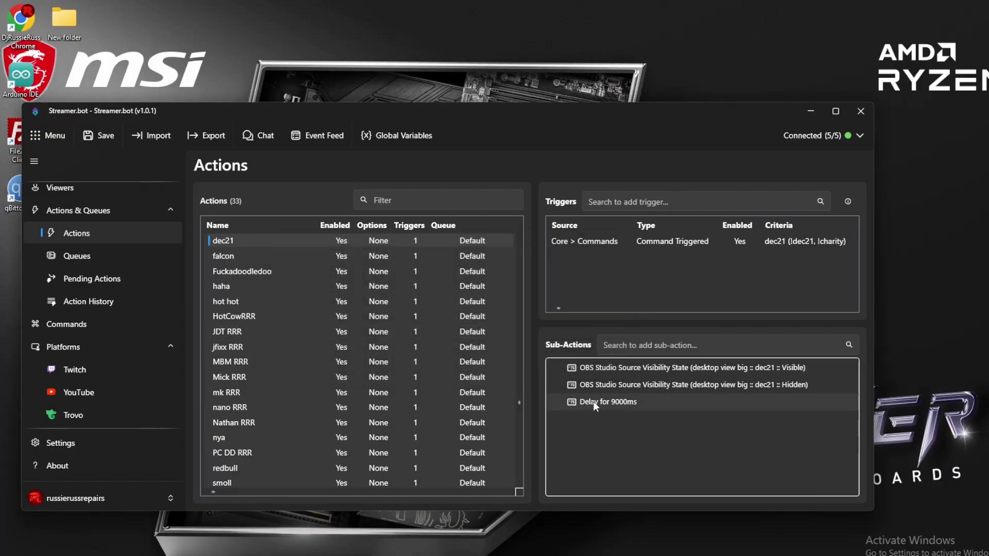
pyautogui.moveTo(594, 402); pyautogui.dragTo(599, 382)
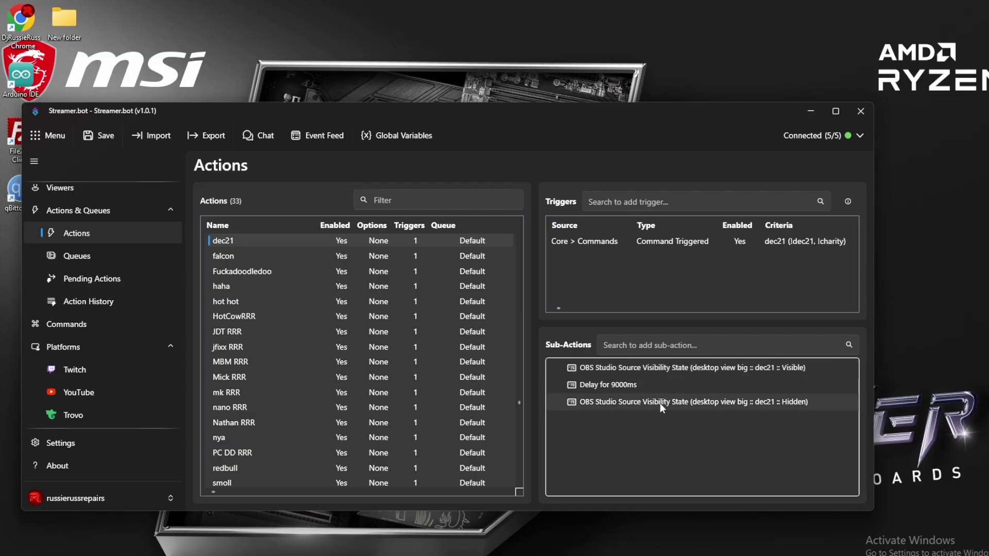
pyautogui.rightClick(618, 244)
pyautogui.click(641, 254)
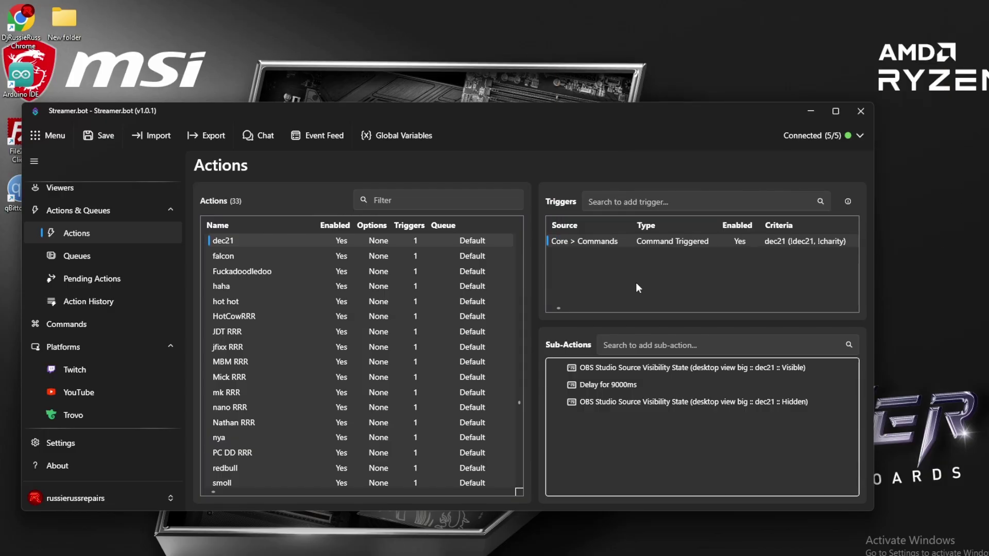
# Start adding another OBS Studio Set Source Visibility State sub-action to dec21, using the OBS (127.0.0.1) connection
pyautogui.rightClick(607, 418)
pyautogui.moveTo(636, 519)
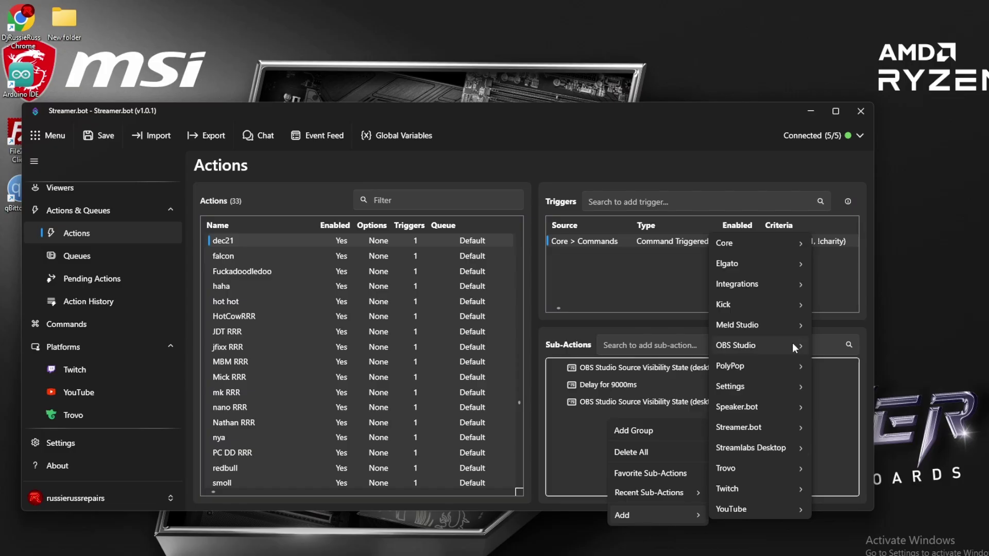
pyautogui.moveTo(781, 347)
pyautogui.moveTo(839, 342)
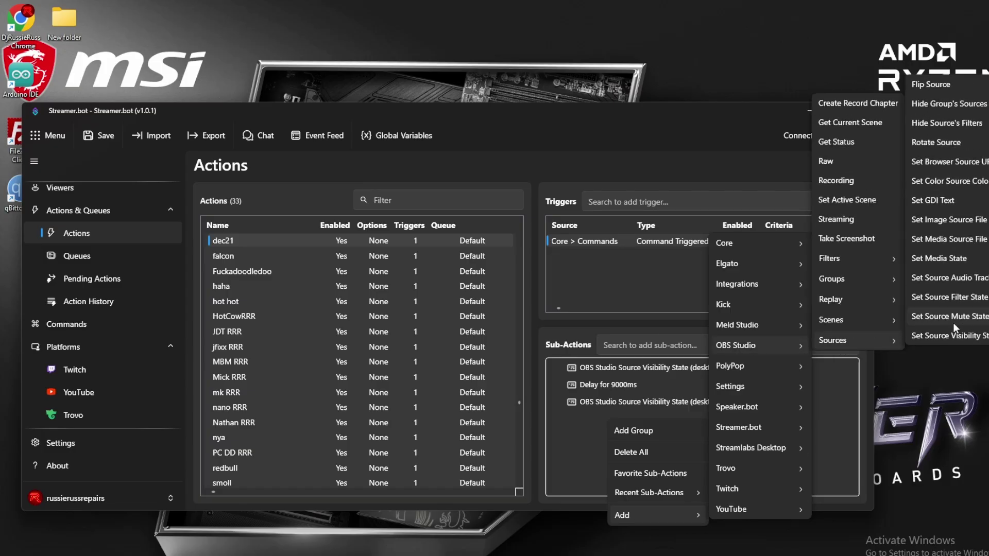
pyautogui.click(957, 336)
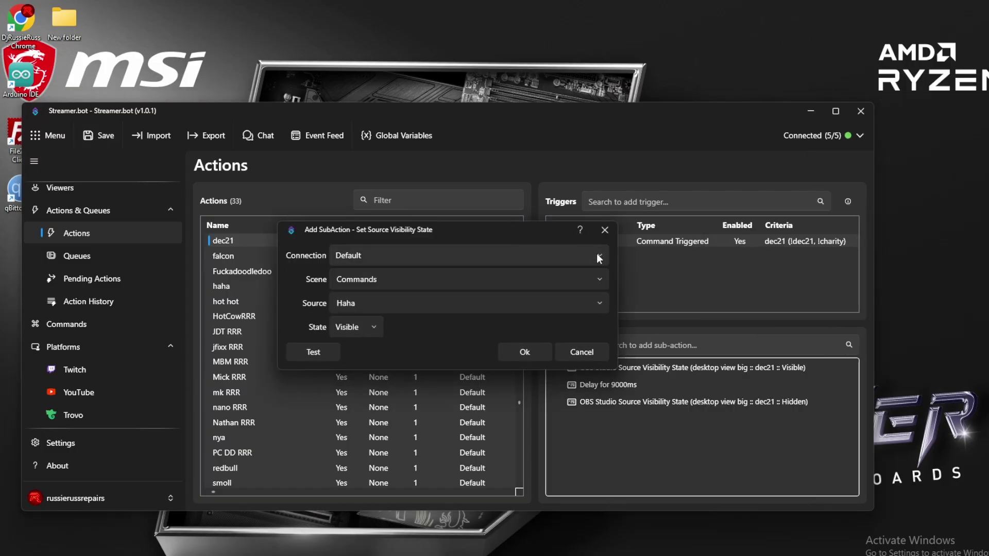
pyautogui.click(597, 256)
pyautogui.click(576, 302)
# Set the sub-action's scene to desktop view smoll and source to dec21, keep the state Visible, and add it
pyautogui.click(604, 280)
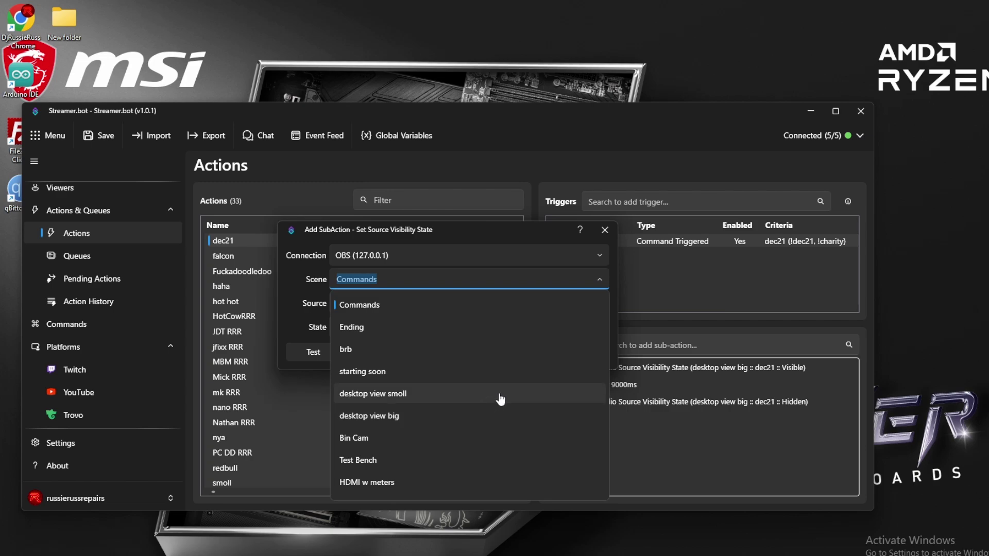
pyautogui.click(499, 394)
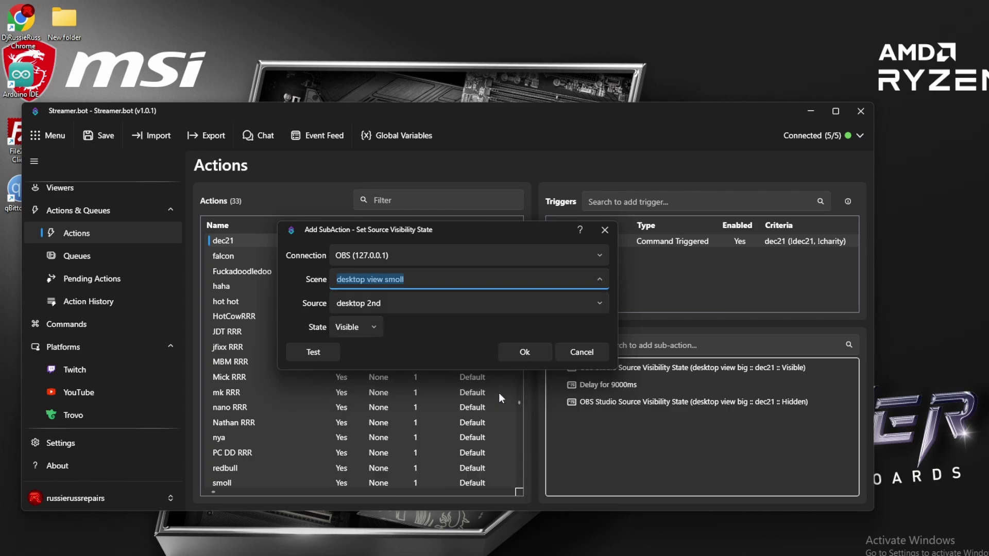
pyautogui.click(604, 308)
pyautogui.scroll(-5, 542, 397)
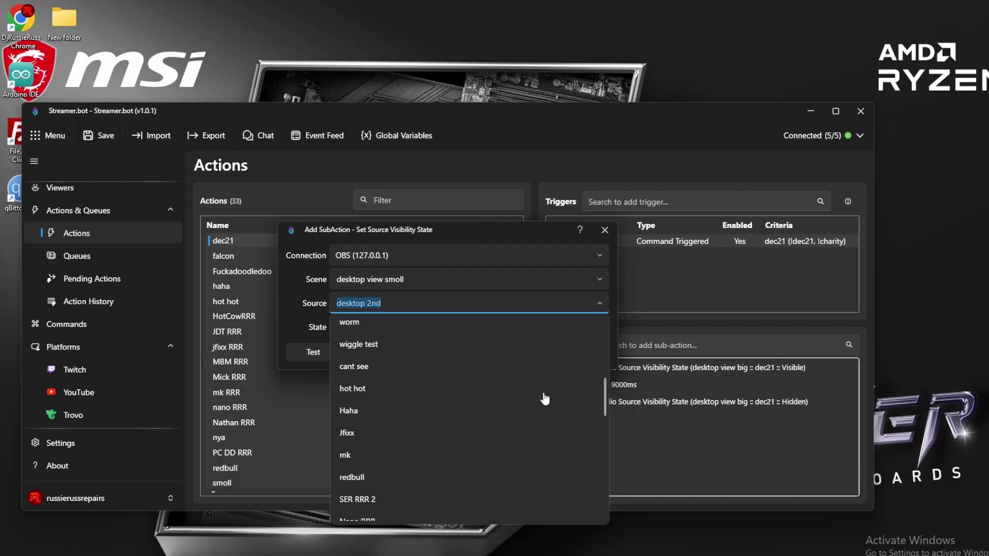
pyautogui.scroll(-8, 481, 399)
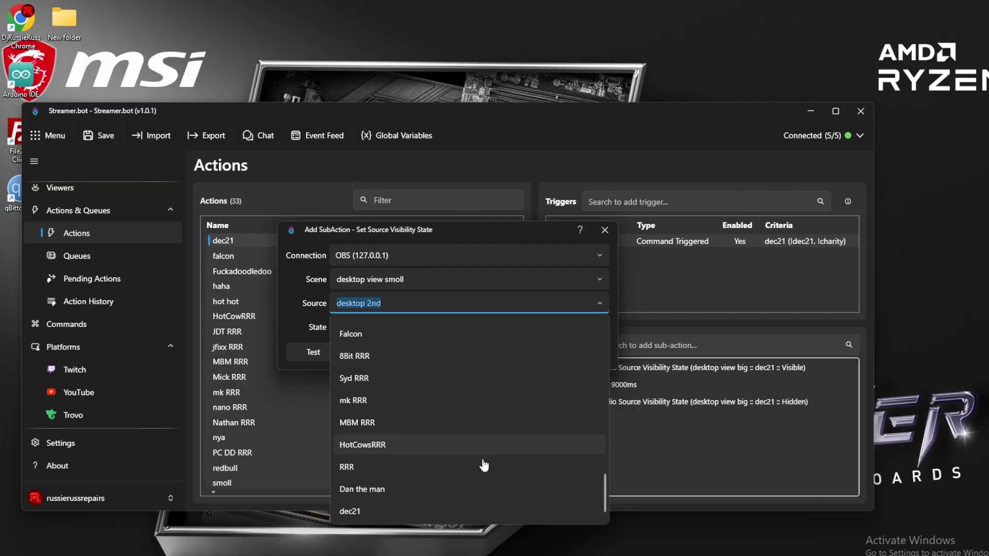
pyautogui.click(422, 509)
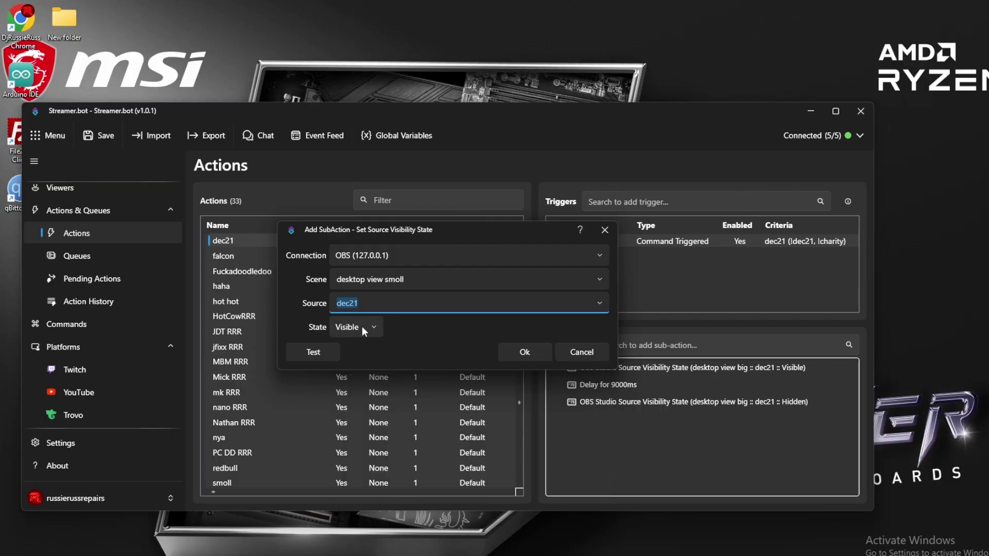
pyautogui.click(530, 355)
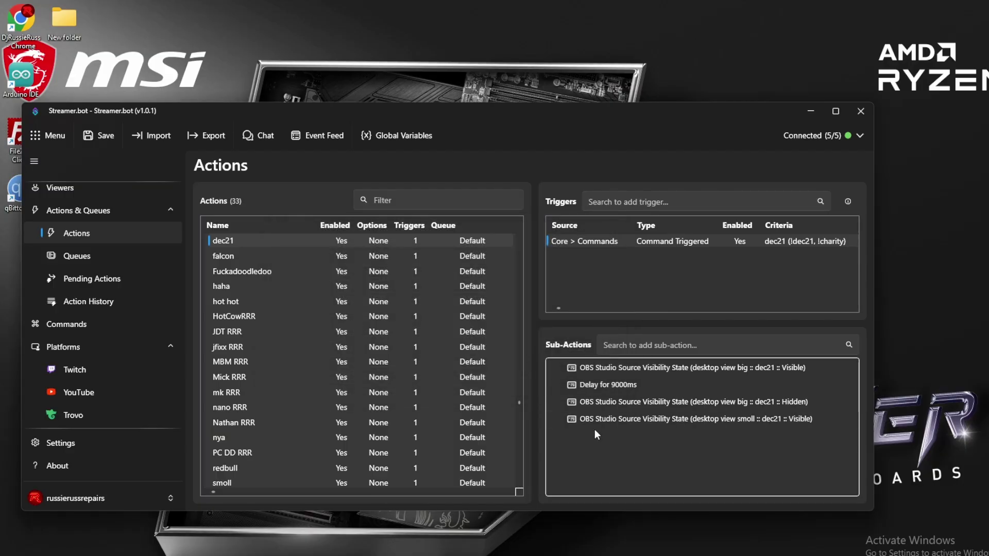
# Duplicate the desktop view smoll sub-action as a Hidden copy and move the Visible one above the 9000 ms delay
pyautogui.rightClick(605, 418)
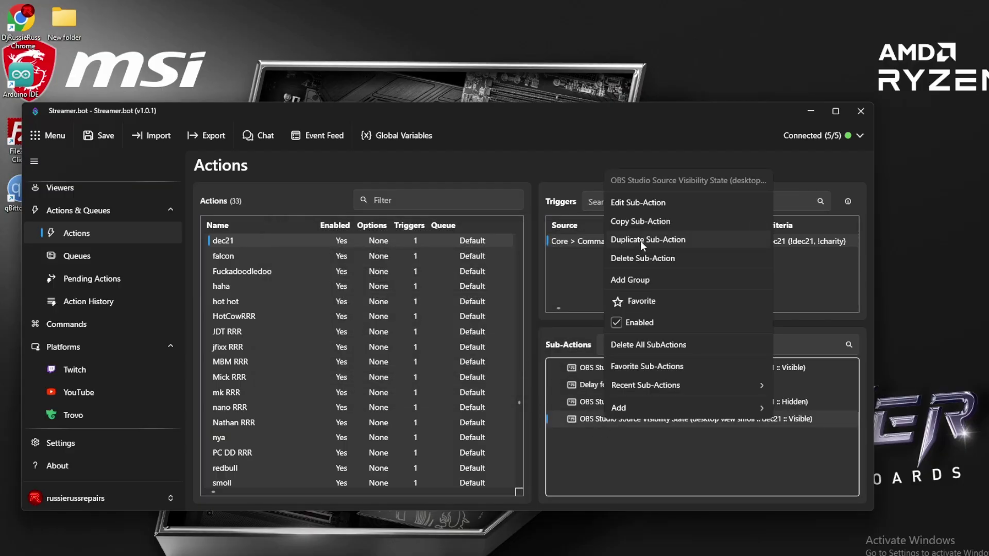
pyautogui.click(640, 241)
pyautogui.doubleClick(613, 435)
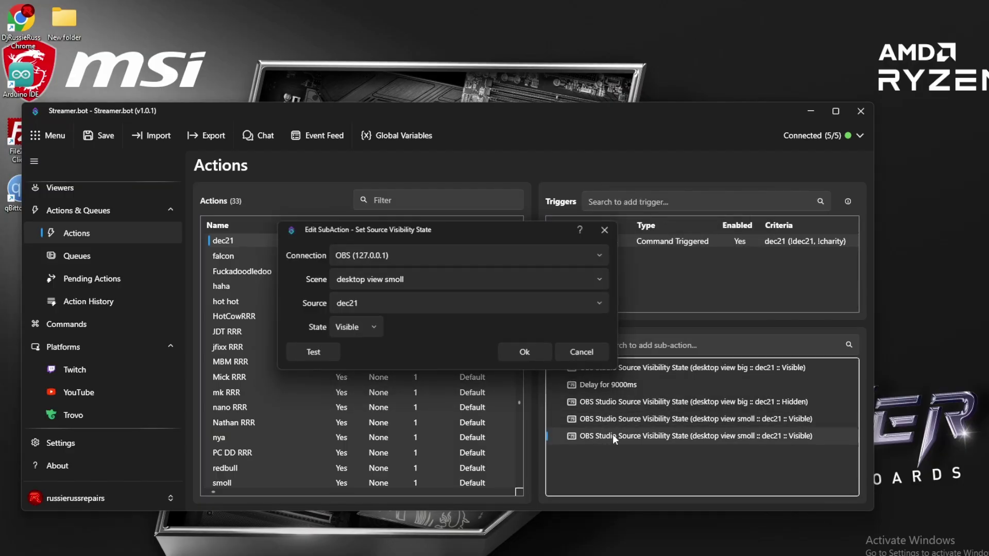
pyautogui.click(373, 327)
pyautogui.click(354, 377)
pyautogui.click(539, 349)
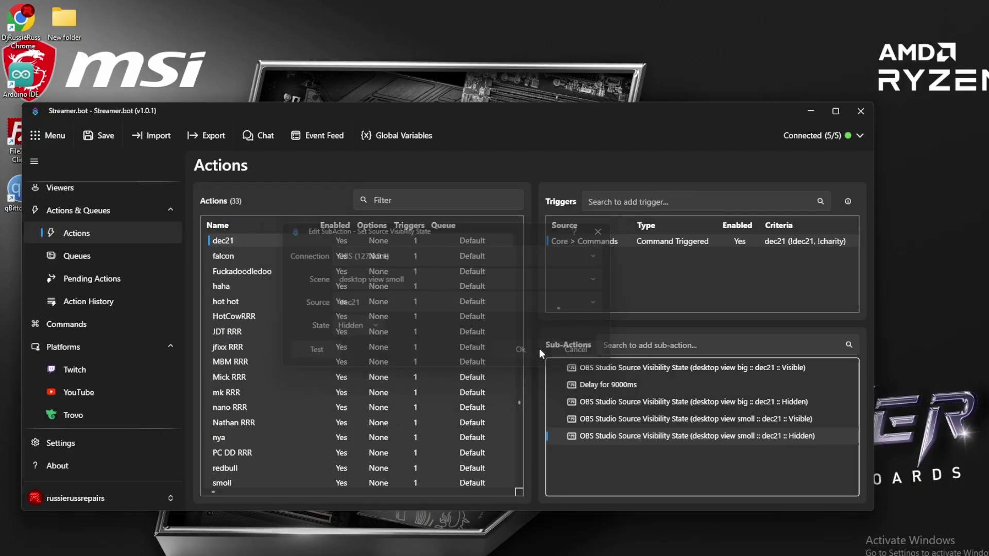
pyautogui.moveTo(718, 423); pyautogui.dragTo(697, 388)
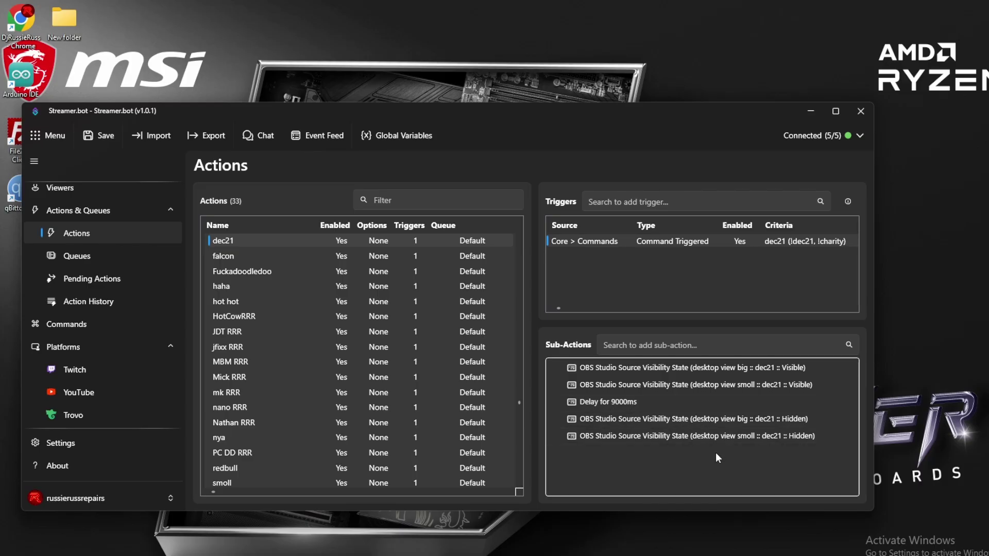
# Start a third OBS Studio Set Source Visibility State sub-action for dec21 on the OBS (127.0.0.1) connection
pyautogui.rightClick(587, 458)
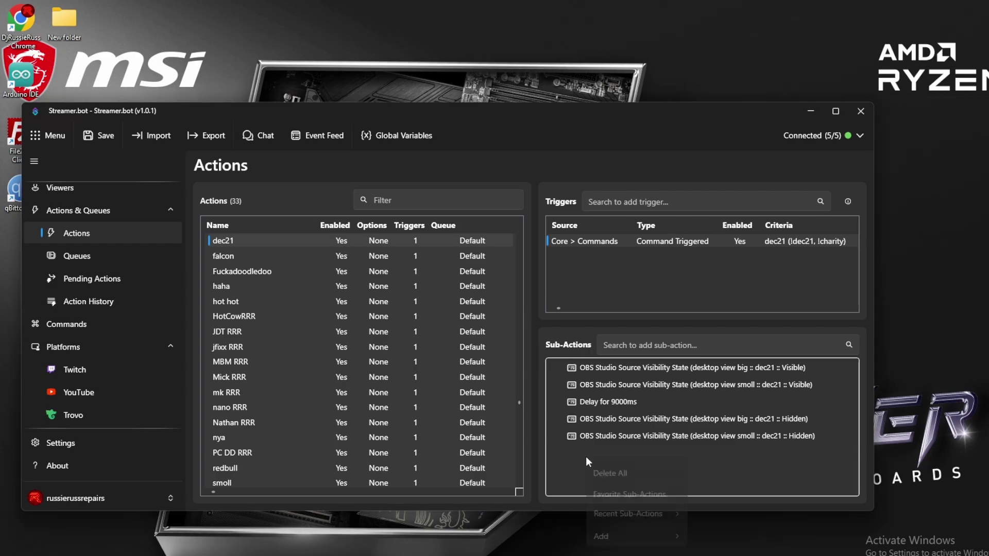
pyautogui.moveTo(621, 551)
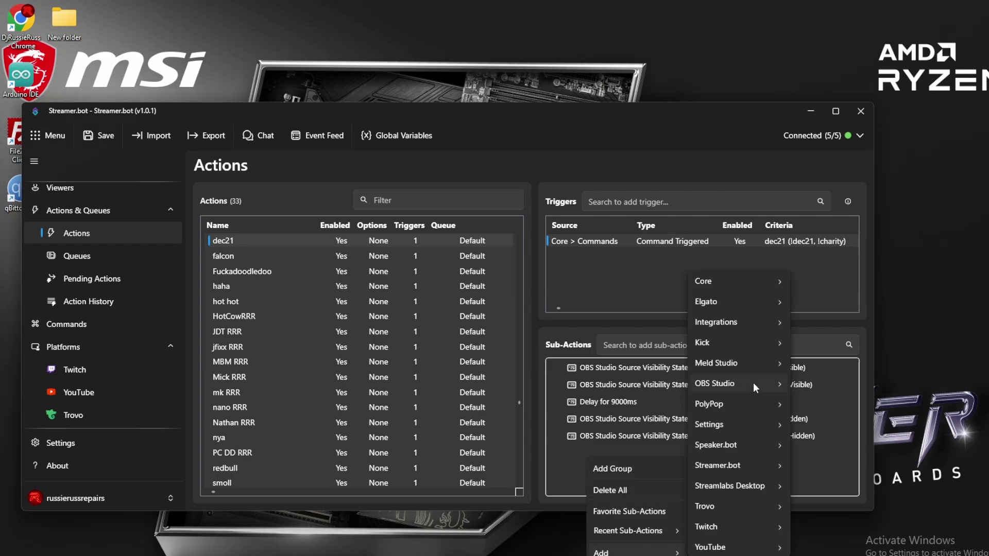
pyautogui.moveTo(752, 385)
pyautogui.moveTo(870, 379)
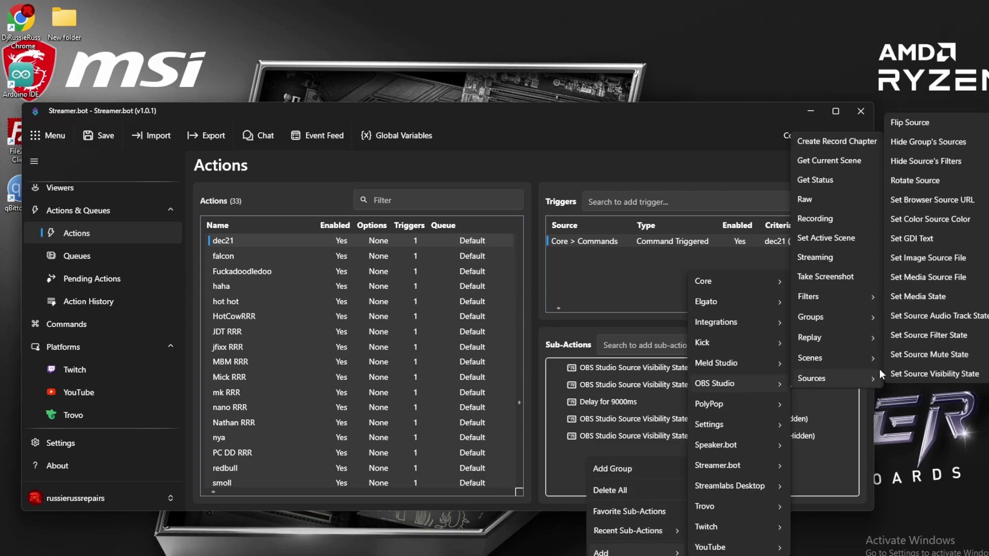
pyautogui.click(917, 373)
pyautogui.click(598, 259)
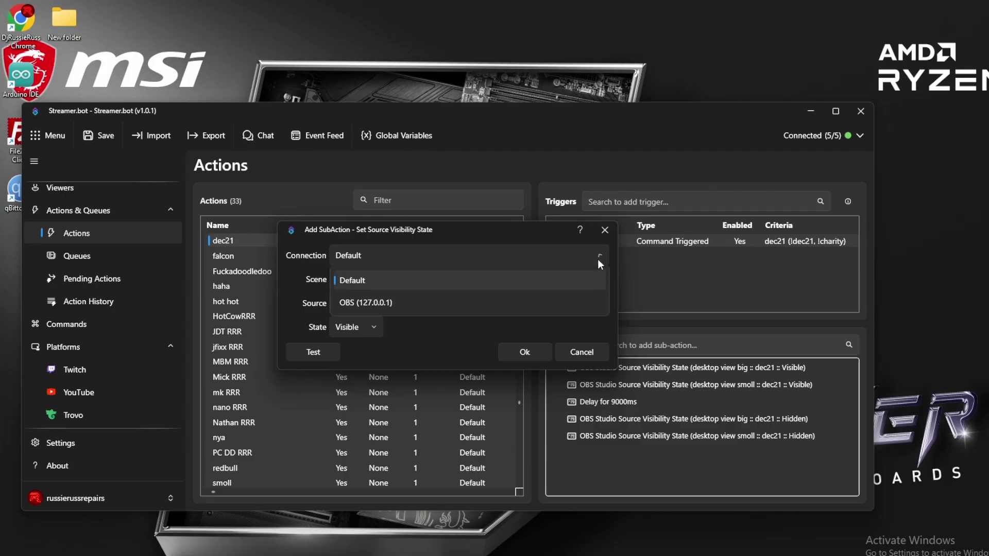
pyautogui.click(592, 303)
# Set the sub-action's scene to top view and source to dec21, keep the state Visible, and add it
pyautogui.click(597, 279)
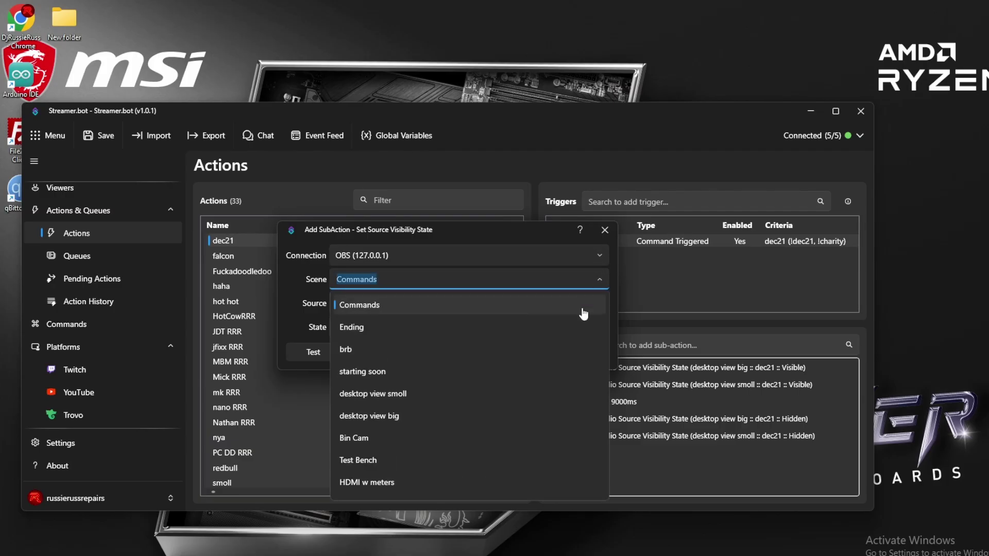
pyautogui.scroll(-3, 552, 393)
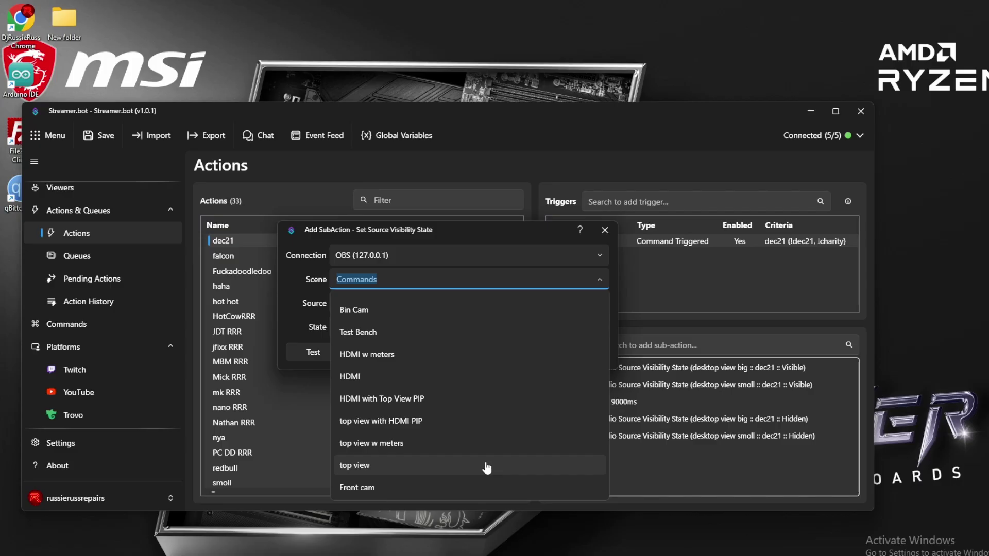
pyautogui.click(487, 466)
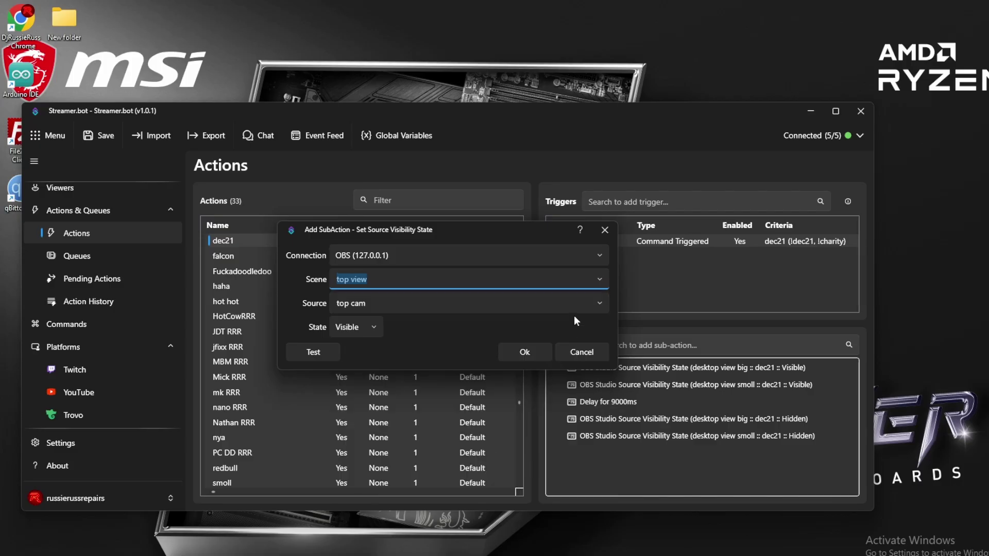
pyautogui.click(595, 303)
pyautogui.scroll(-8, 515, 425)
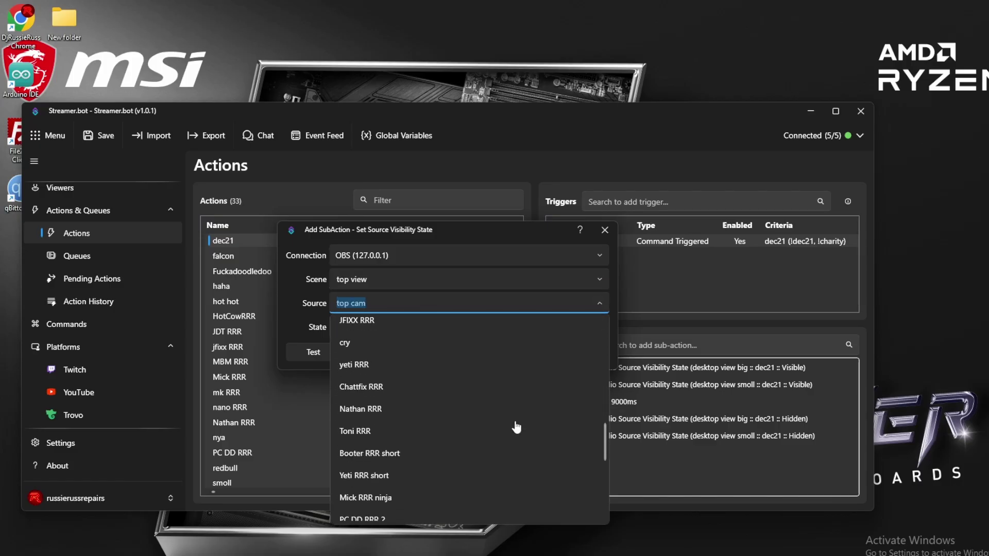
pyautogui.scroll(-6, 517, 428)
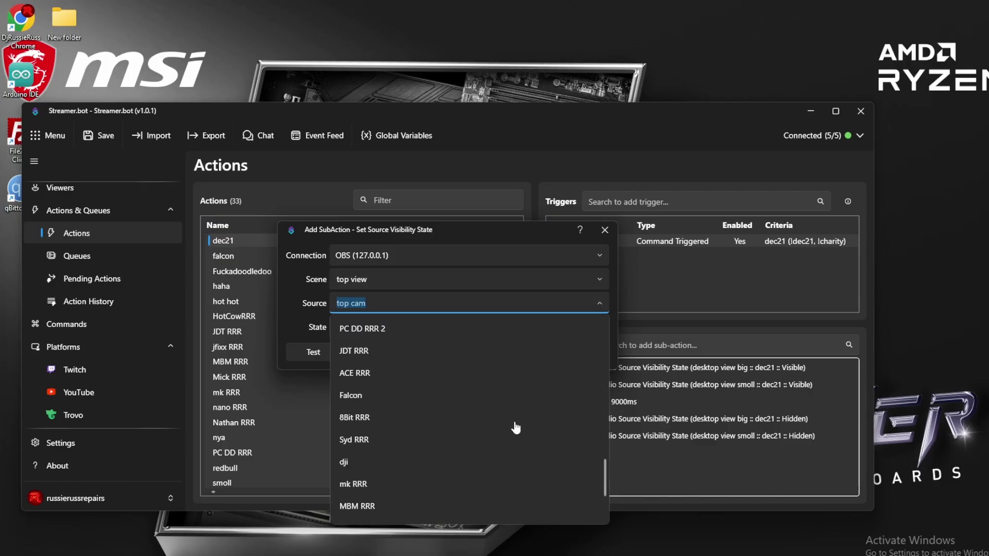
pyautogui.click(456, 513)
pyautogui.click(525, 352)
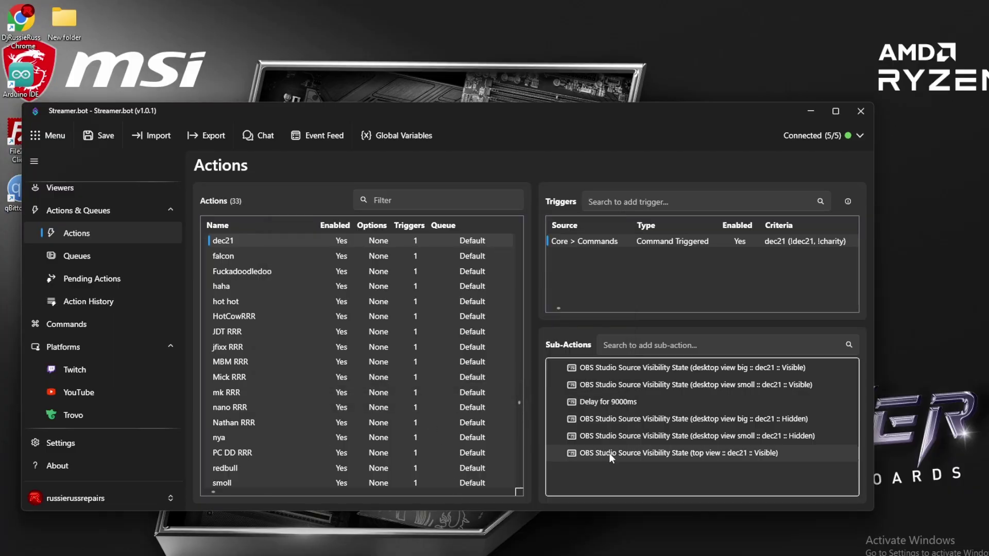
# Duplicate the top view sub-action as a Hidden copy and move the Visible one above the 9000 ms delay
pyautogui.rightClick(611, 456)
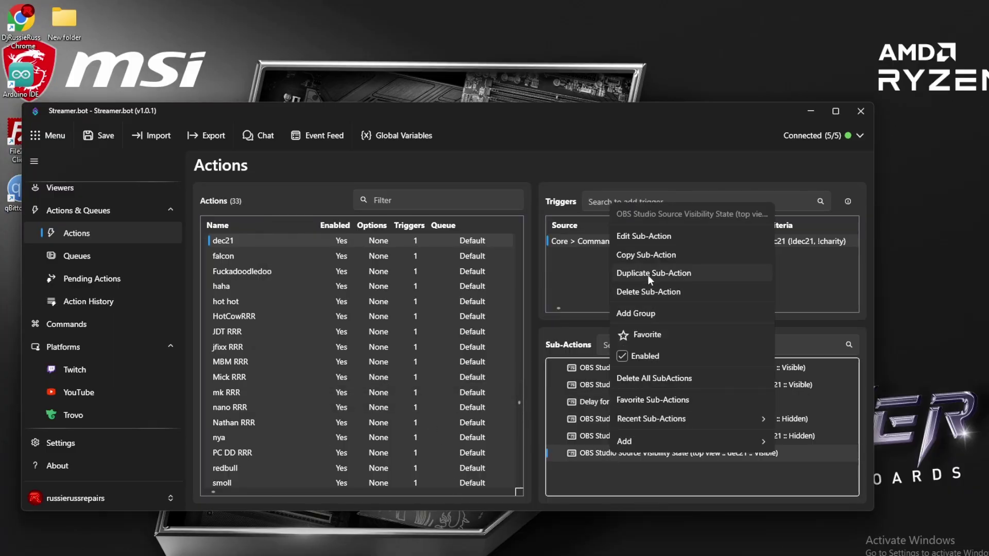
pyautogui.click(648, 274)
pyautogui.doubleClick(617, 470)
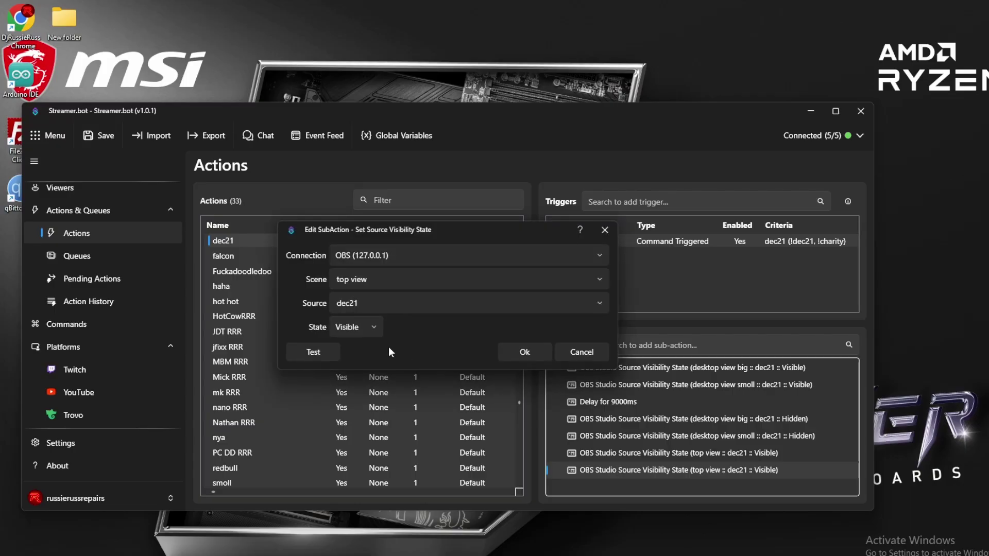
pyautogui.click(357, 327)
pyautogui.click(366, 370)
pyautogui.click(517, 352)
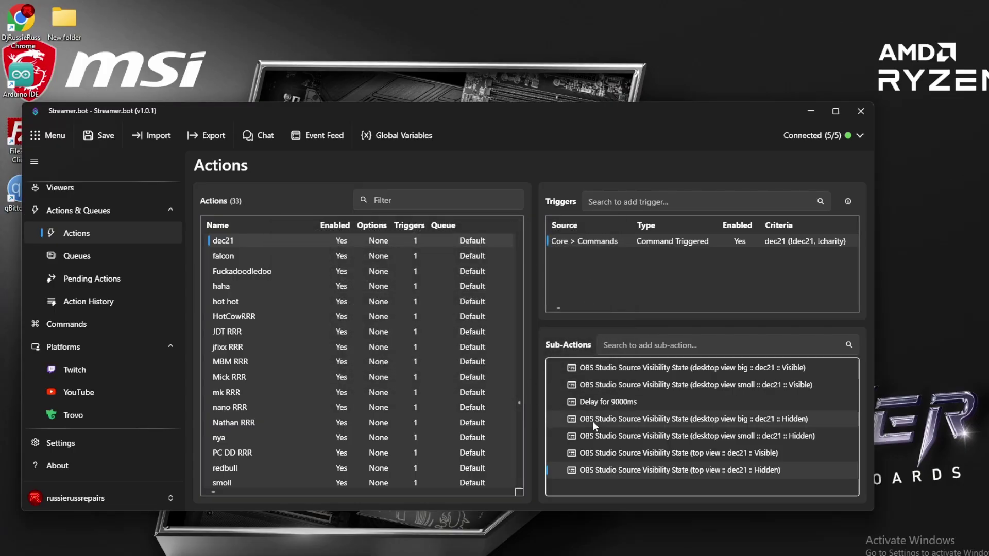
pyautogui.moveTo(604, 451); pyautogui.dragTo(618, 402)
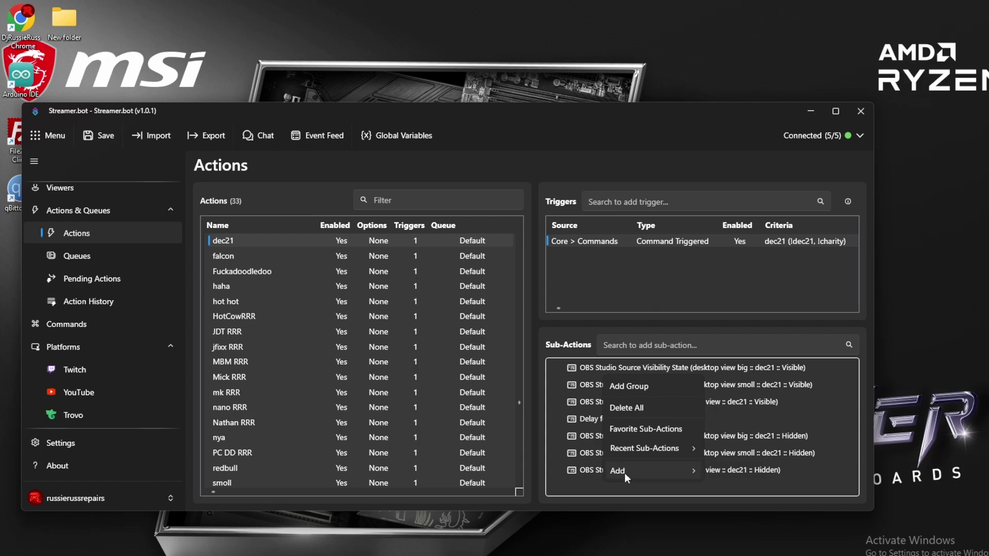
# Start a fourth OBS Studio Set Source Visibility State sub-action for dec21 on the OBS (127.0.0.1) connection
pyautogui.moveTo(625, 473)
pyautogui.moveTo(736, 301)
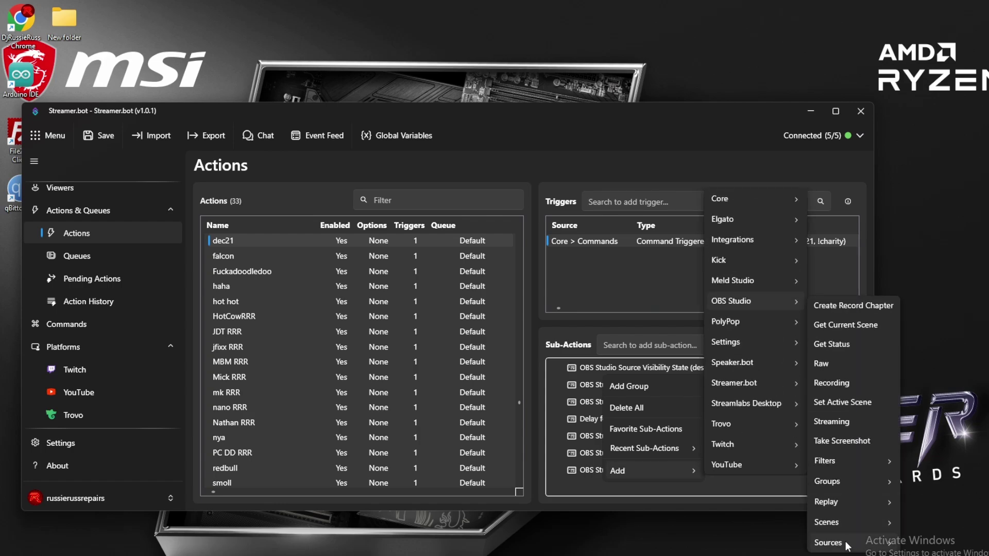
pyautogui.moveTo(846, 542)
pyautogui.click(939, 536)
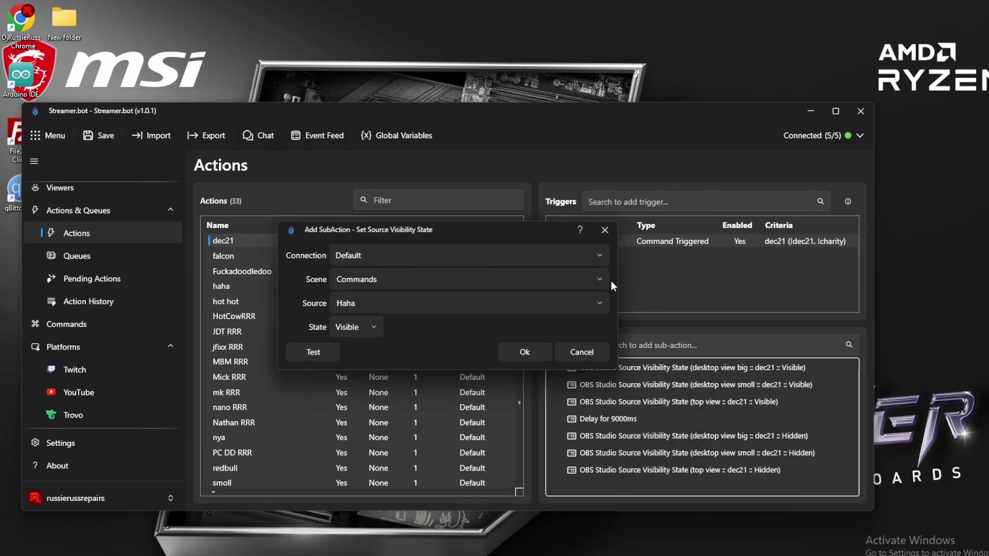
pyautogui.click(599, 255)
pyautogui.click(599, 280)
# Set the sub-action's scene to top view w meters and source to dec21, keep the state Visible, and add it
pyautogui.click(600, 281)
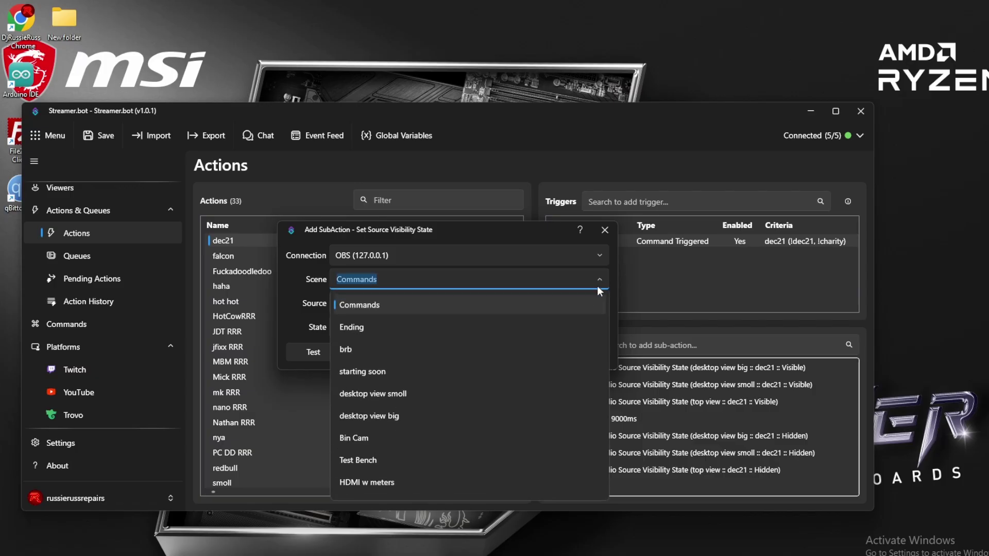
pyautogui.scroll(-2, 559, 379)
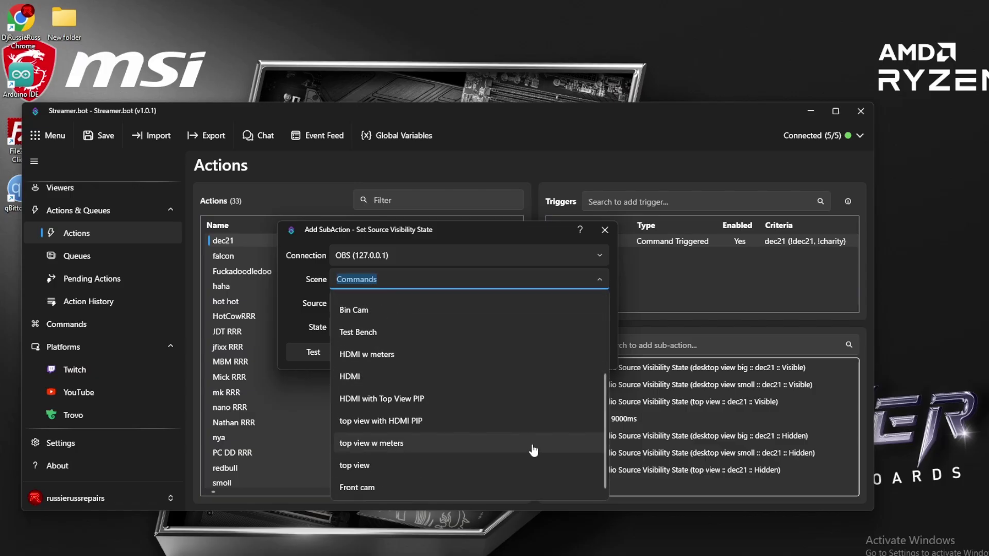
pyautogui.click(495, 447)
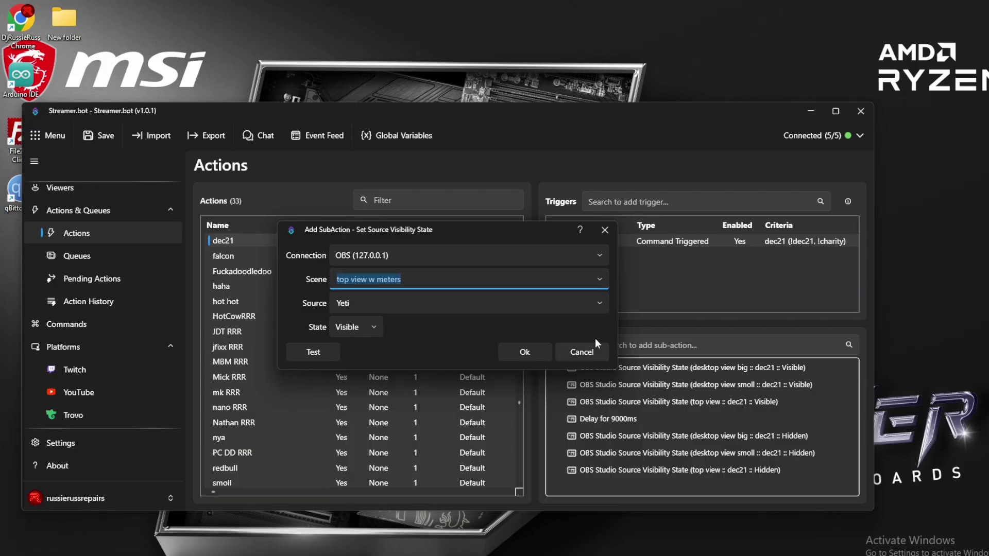
pyautogui.click(603, 304)
pyautogui.scroll(-10, 490, 399)
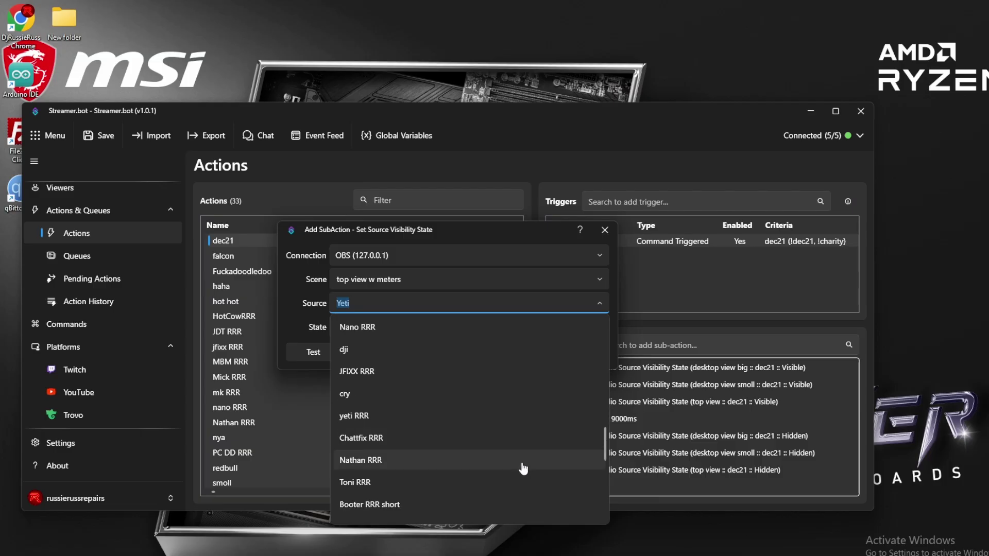
pyautogui.scroll(-5, 523, 469)
pyautogui.click(482, 512)
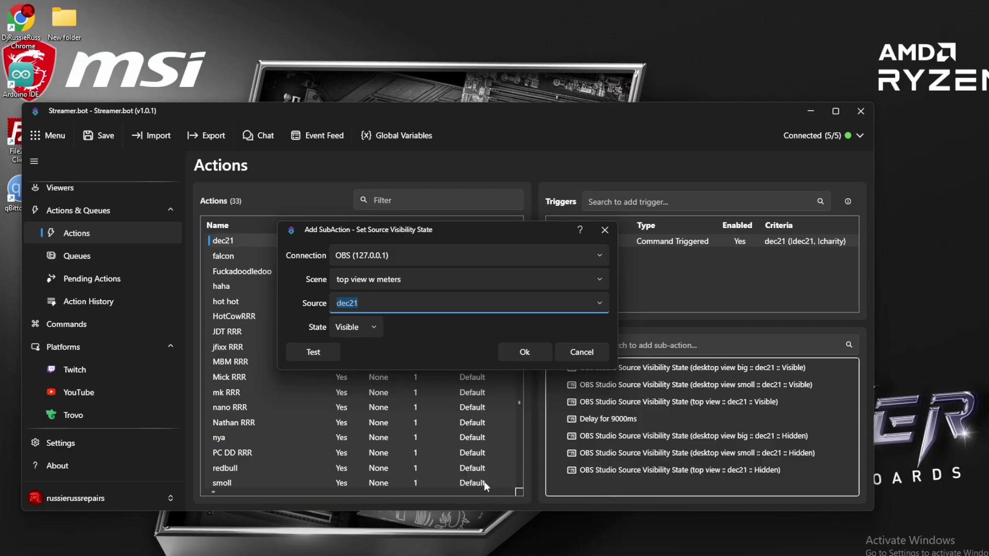
pyautogui.click(520, 350)
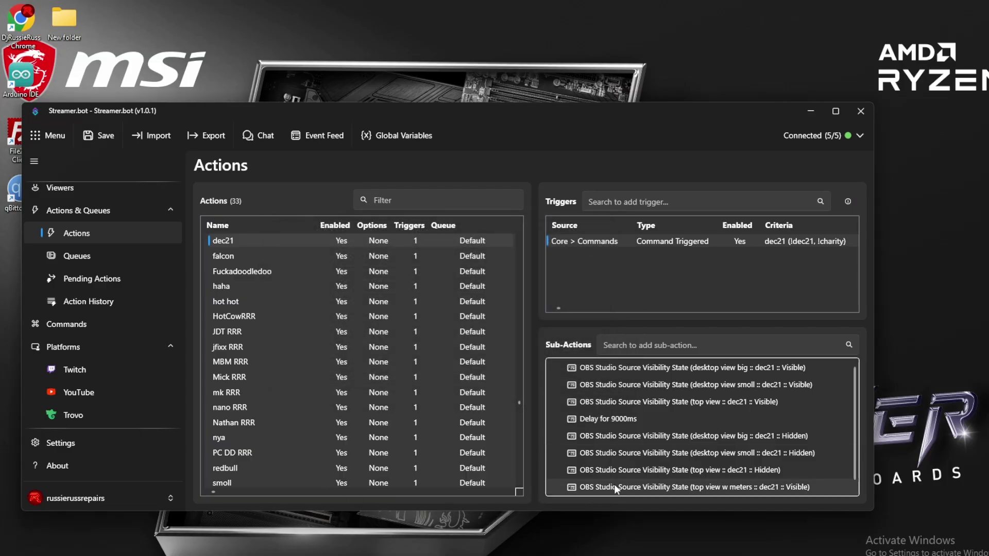
# Duplicate the top view w meters sub-action as a Hidden copy and move the Visible one above the 9000 ms delay
pyautogui.rightClick(614, 483)
pyautogui.click(657, 303)
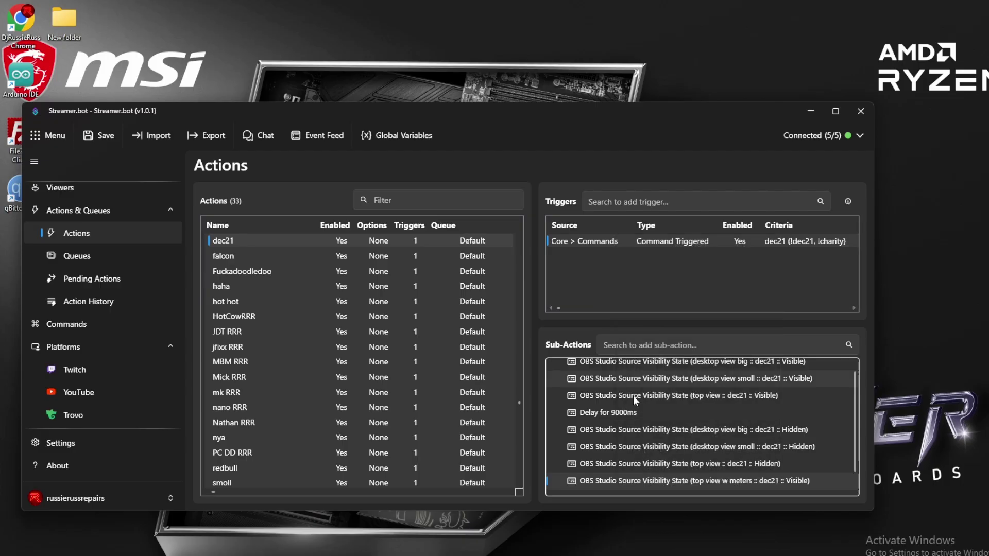
pyautogui.doubleClick(643, 480)
pyautogui.click(369, 327)
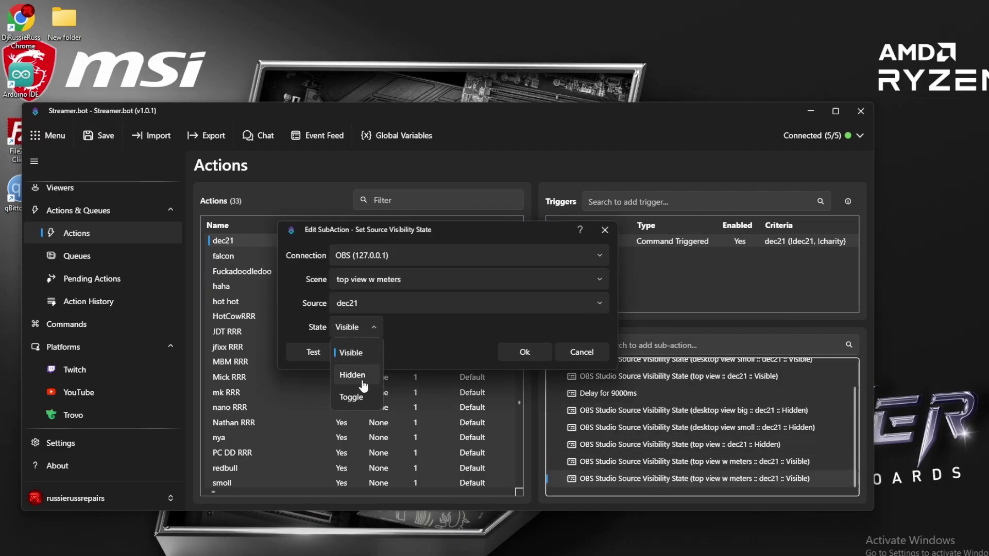
pyautogui.click(353, 371)
pyautogui.click(543, 349)
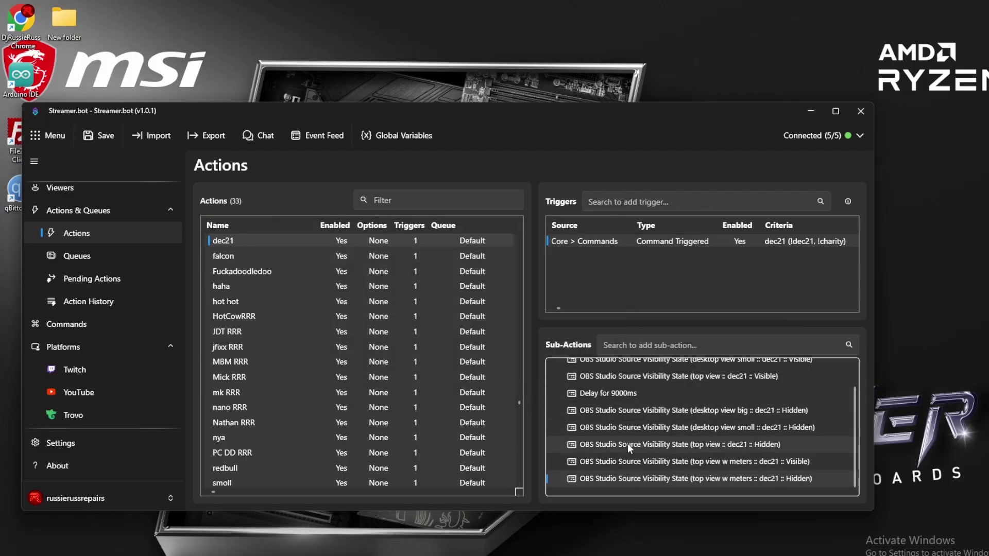
pyautogui.moveTo(629, 460); pyautogui.dragTo(635, 395)
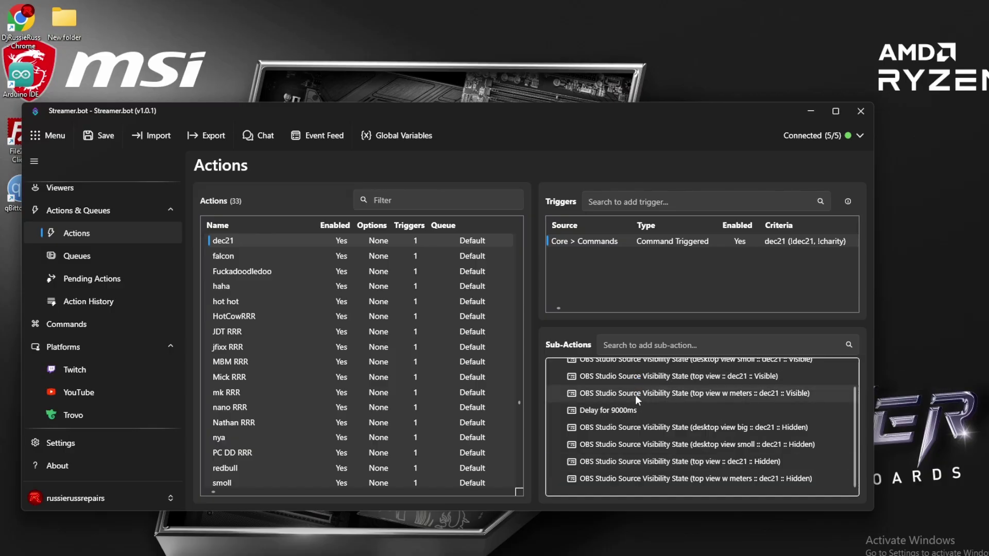